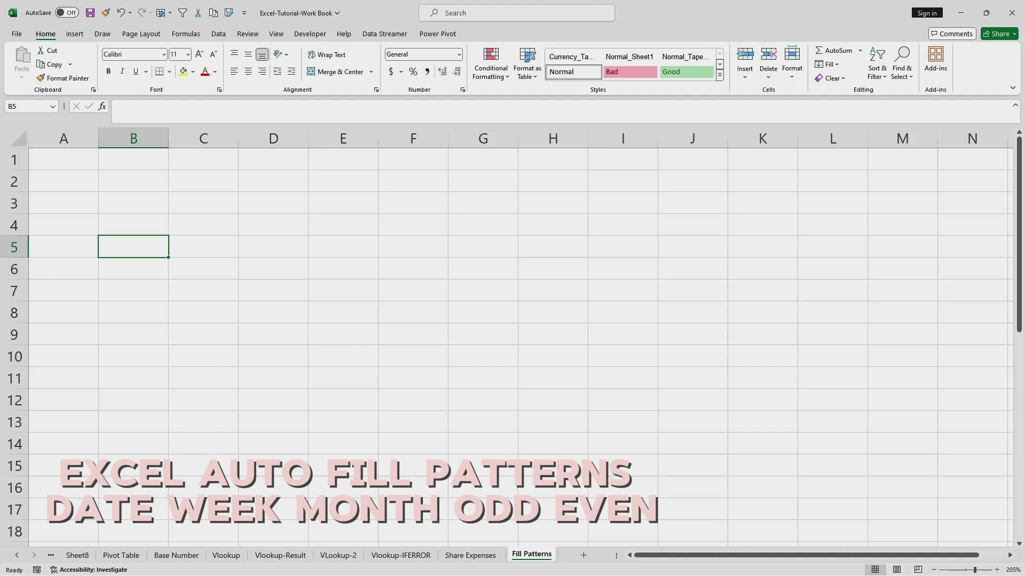
- Enter the header "Date" in cell A1
double_click(63, 159)
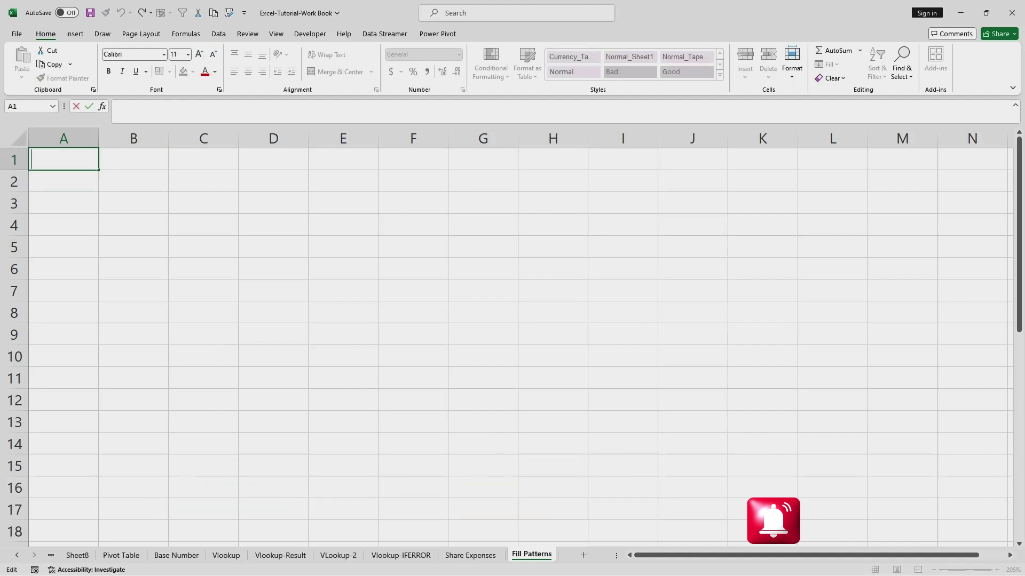
type("d")
key("BackSpace")
type("Date")
left_click(63, 204)
- Give the Date header in A1 a yellow fill and bold text, and widen column A
left_click(63, 160)
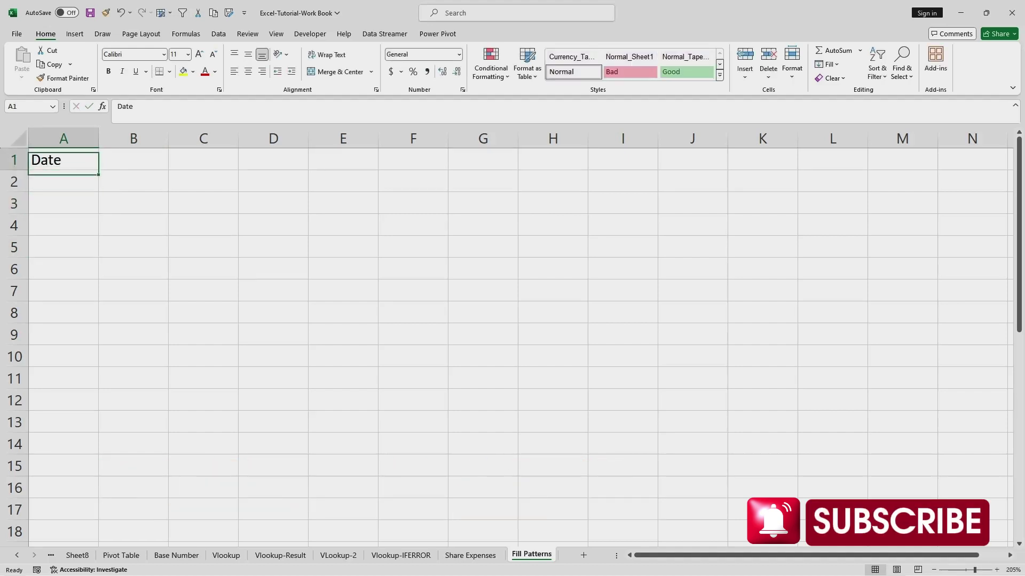
left_click(183, 71)
left_click(108, 71)
left_click(64, 224)
left_click_drag(99, 138, 146, 138)
- Enter the date 08/04/2024 in cell A2 below the Date header
double_click(87, 181)
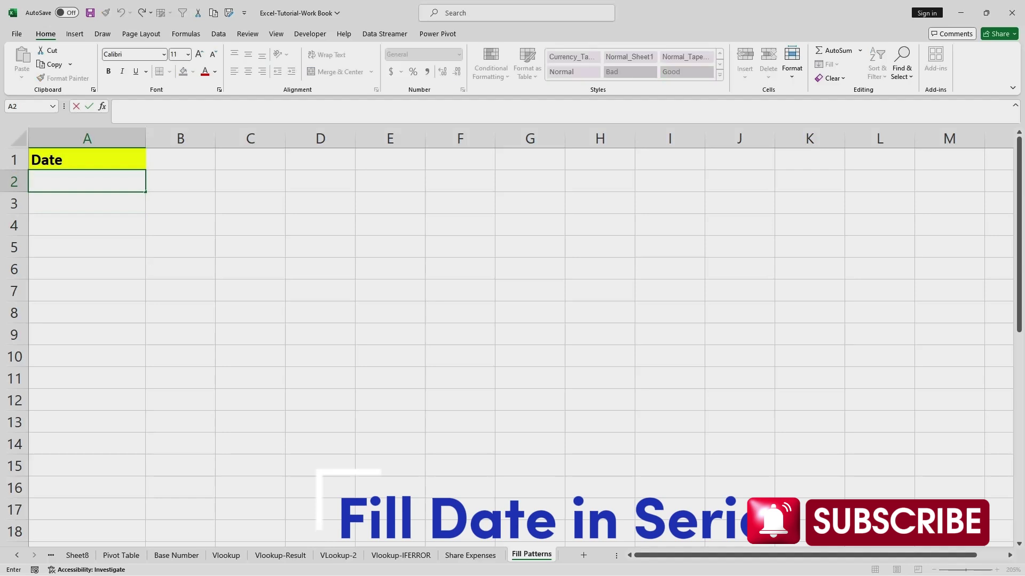
type("0")
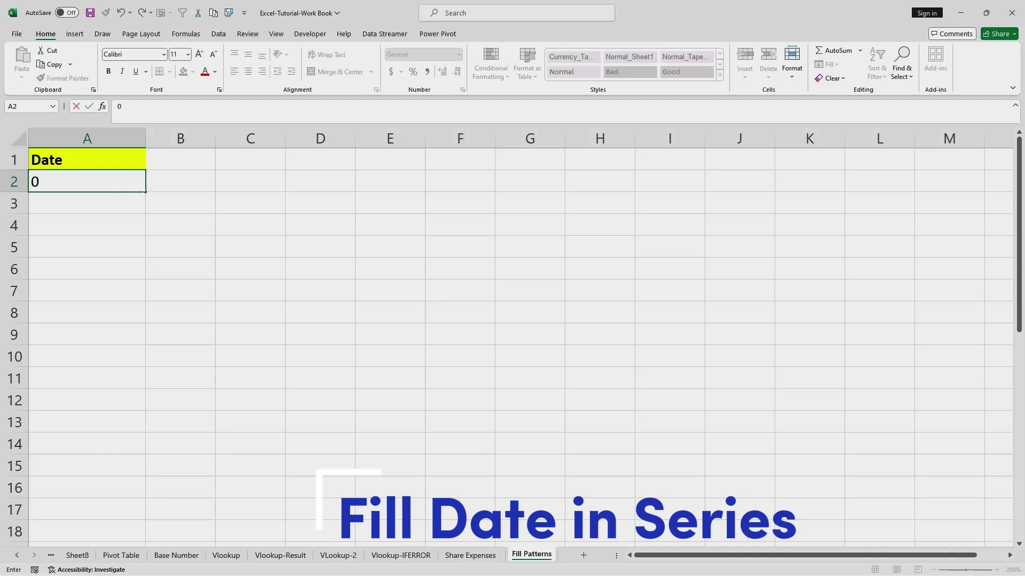
type("8/04/204")
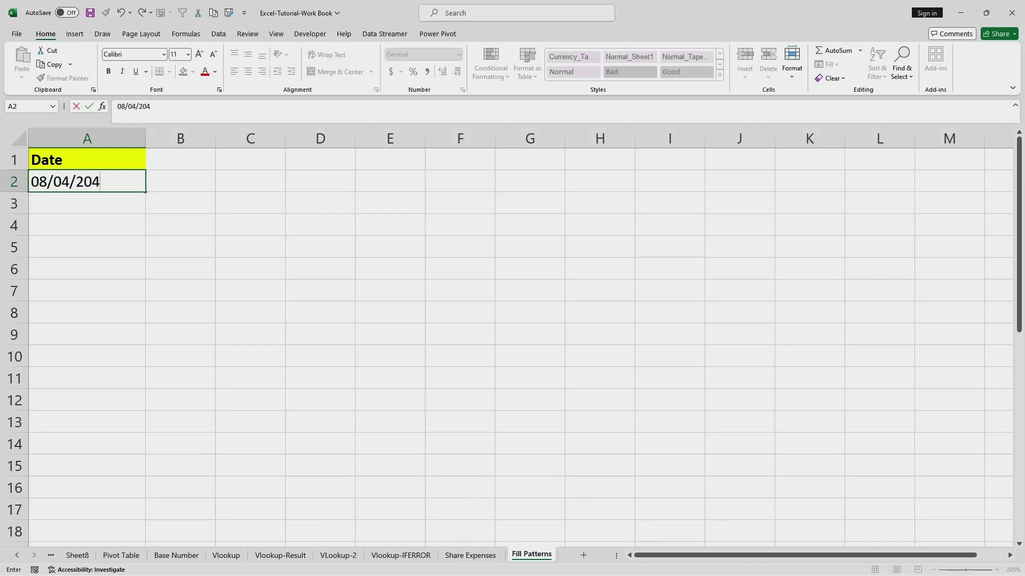
key("BackSpace")
type("24")
left_click(87, 291)
- Format the date in A2 with the two-digit-day 14-Mar-12 date type so it reads 04-Aug-24
left_click(86, 181)
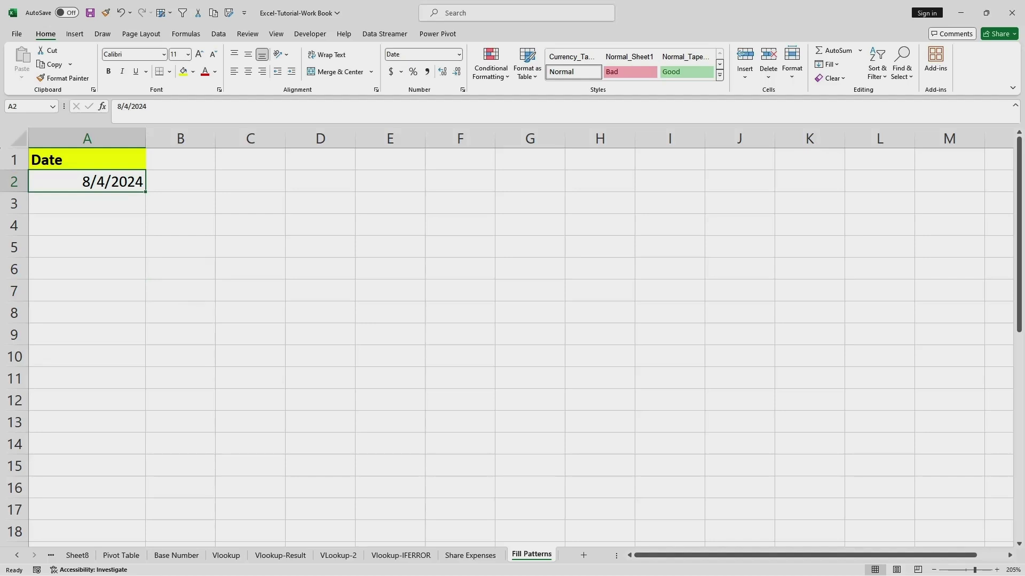
right_click(119, 182)
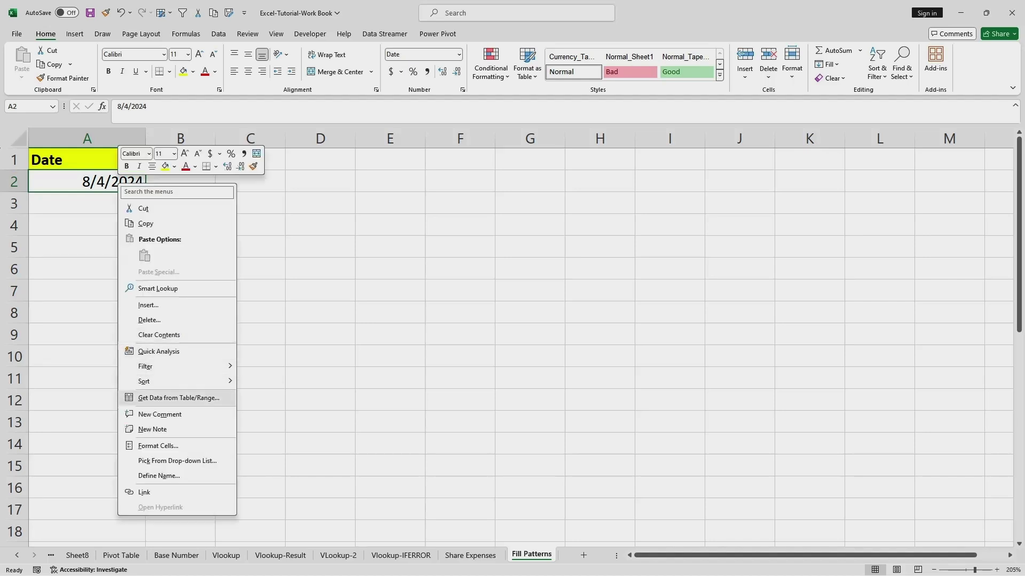
left_click(158, 446)
left_click_drag(186, 316, 443, 119)
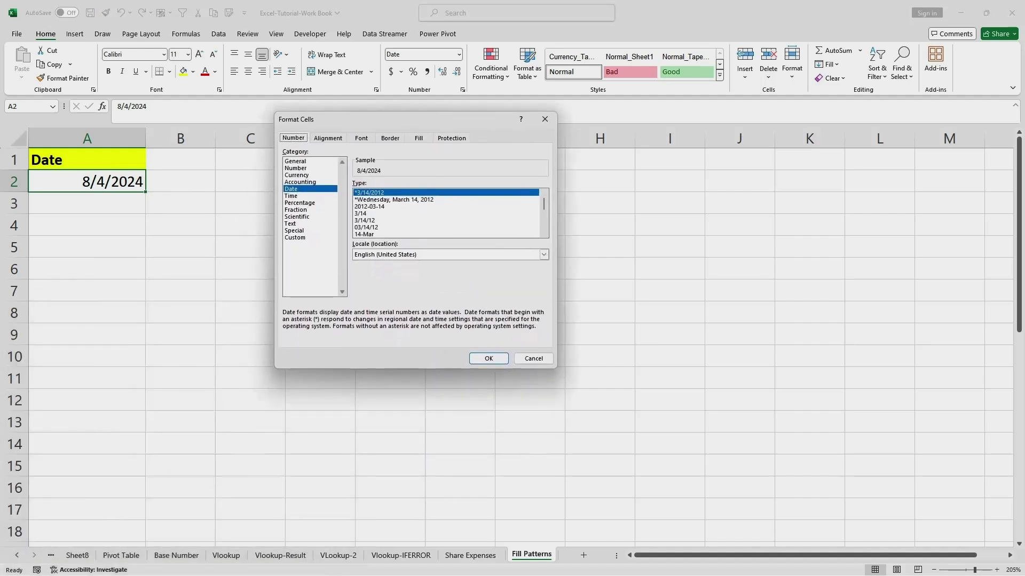
scroll(446, 213, "down", 2)
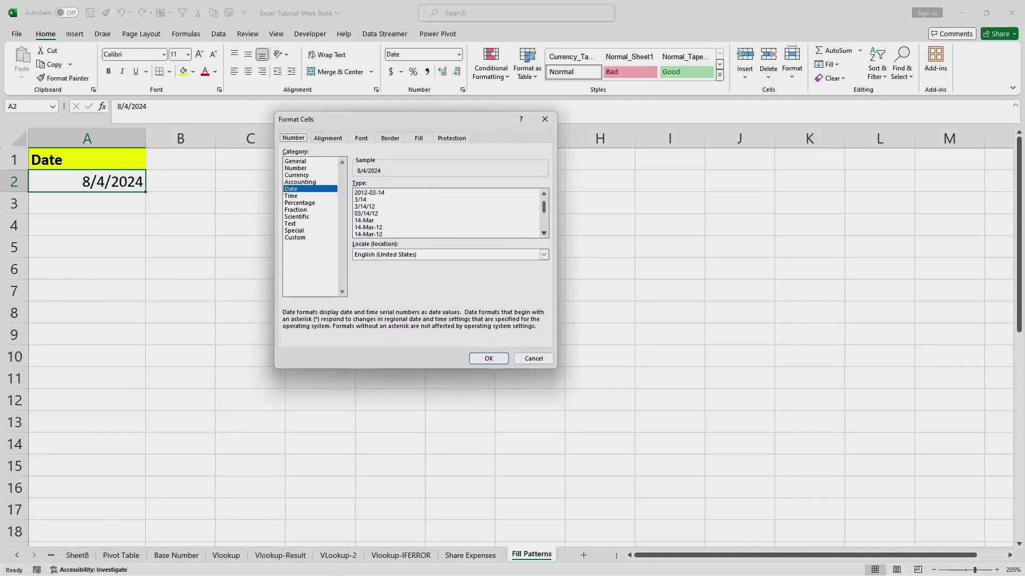
left_click(368, 221)
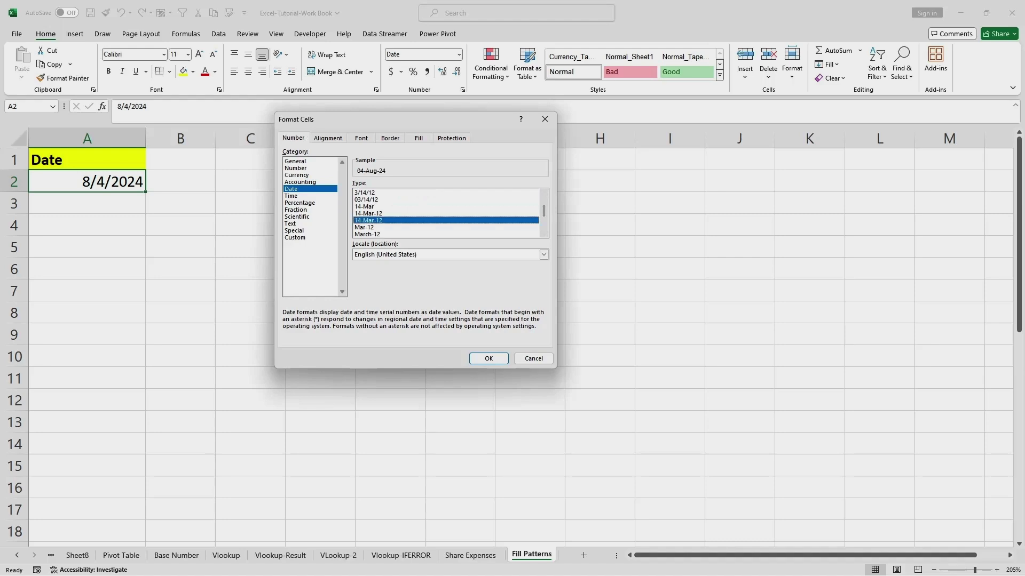
mouse_move(346, 215)
left_mouse_down()
mouse_move(399, 232)
mouse_move(406, 212)
left_mouse_up()
left_click(488, 358)
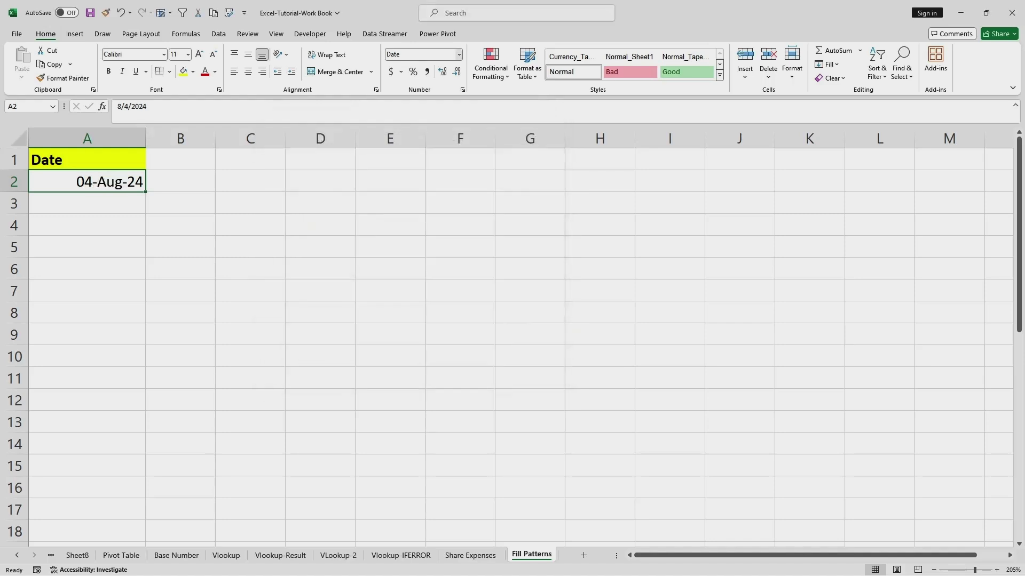
left_click_drag(374, 42, 472, 74)
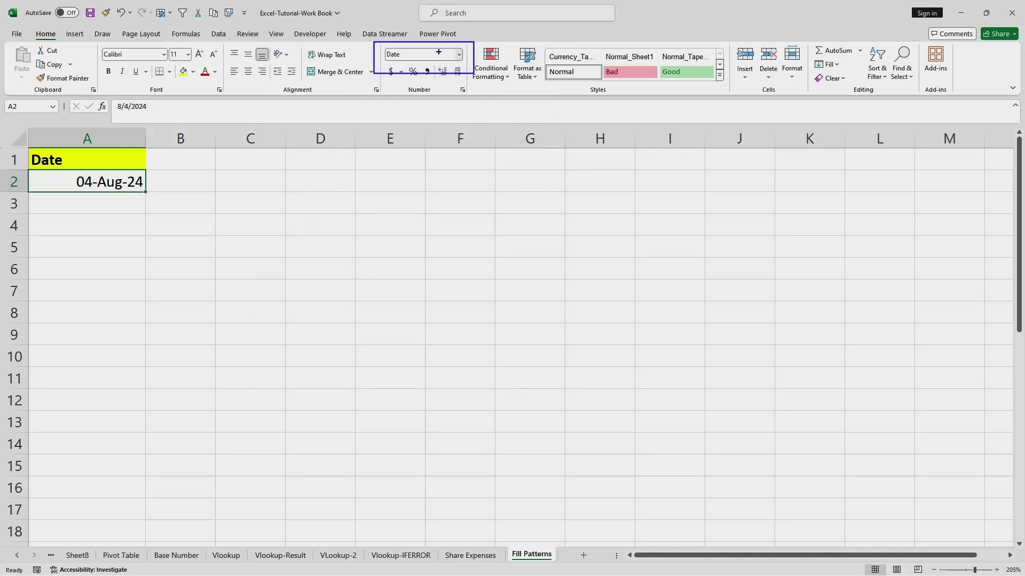
key("Escape")
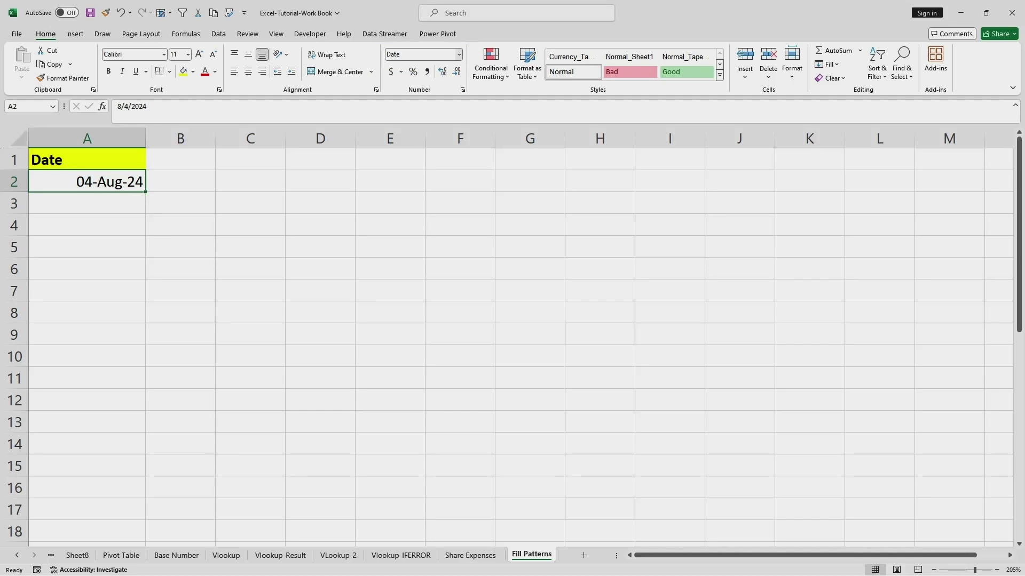
- Change the number format of the date in A2 to Short Date
left_click(458, 54)
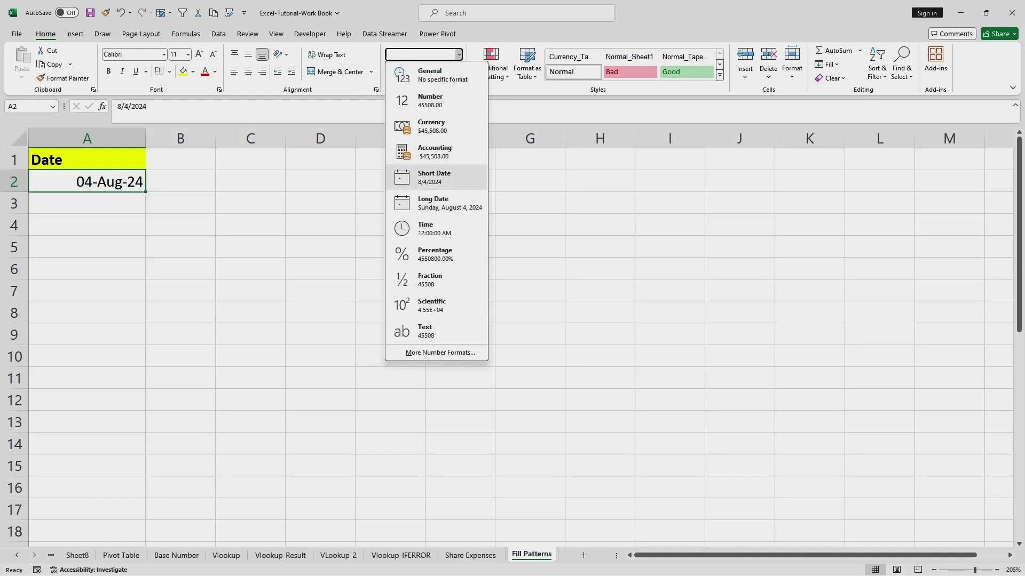
left_click(436, 177)
left_click(180, 246)
- Change the date in A2 to the Long Date format and autofit the width of column A
left_click(86, 181)
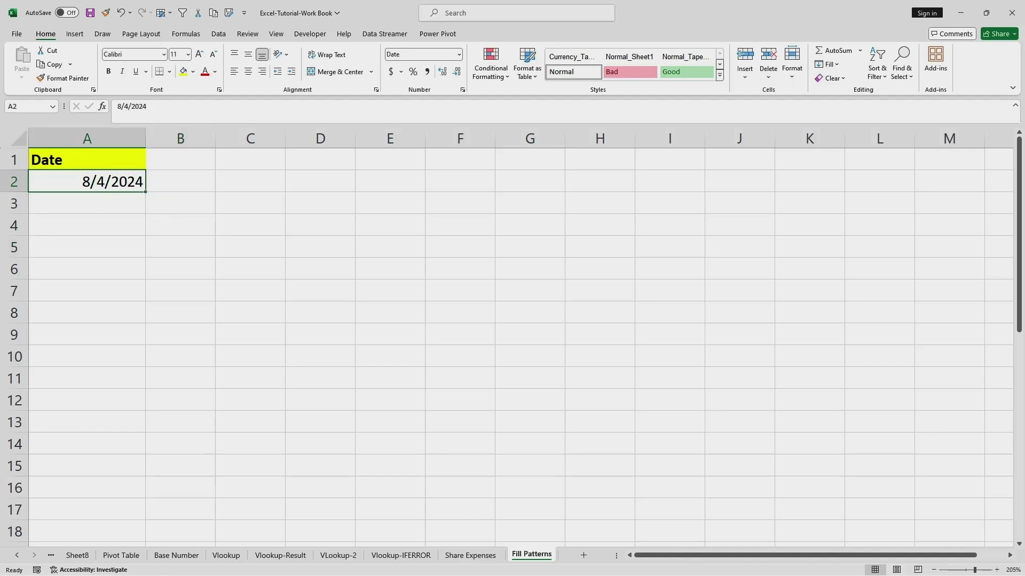
left_click(458, 54)
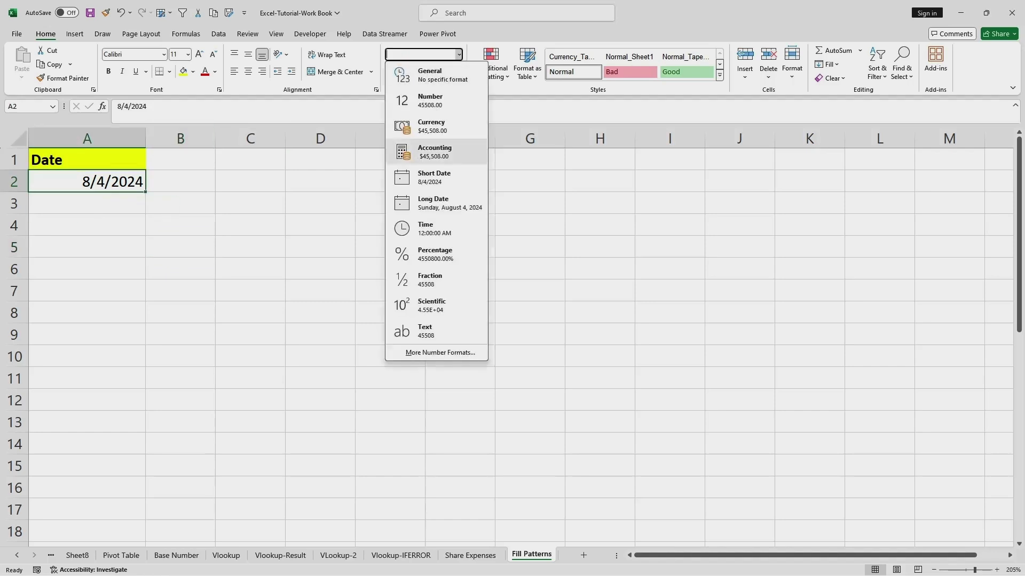
left_click(433, 203)
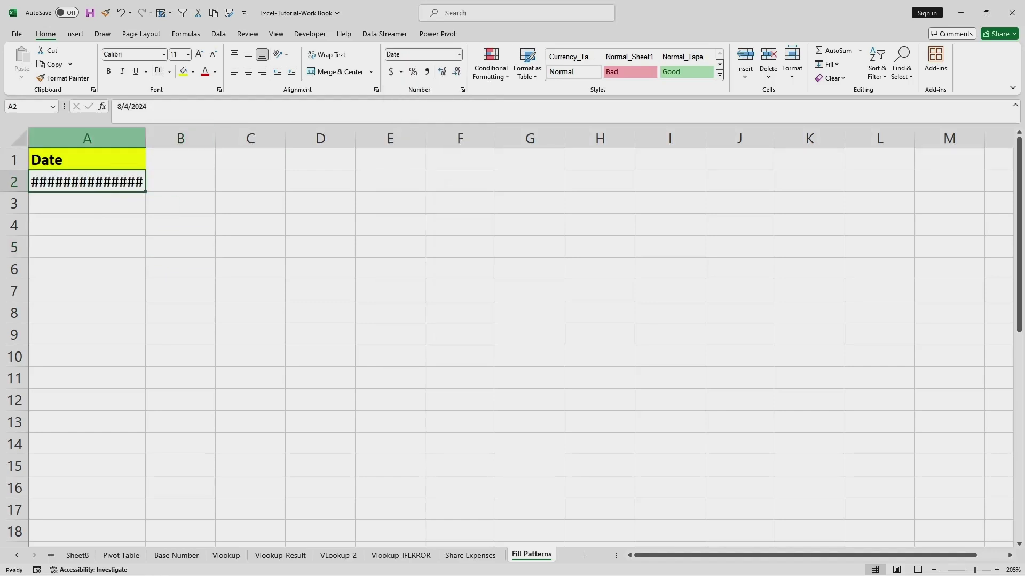
double_click(145, 138)
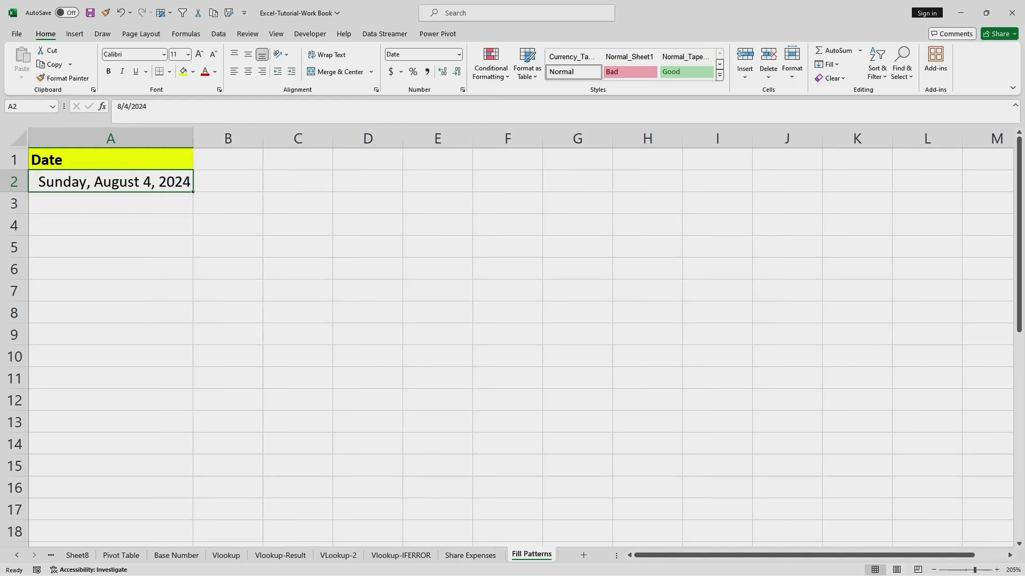
- Set the date in A2 back to the 14-Mar-12 date type so it displays as 04-Aug-24
right_click(147, 187)
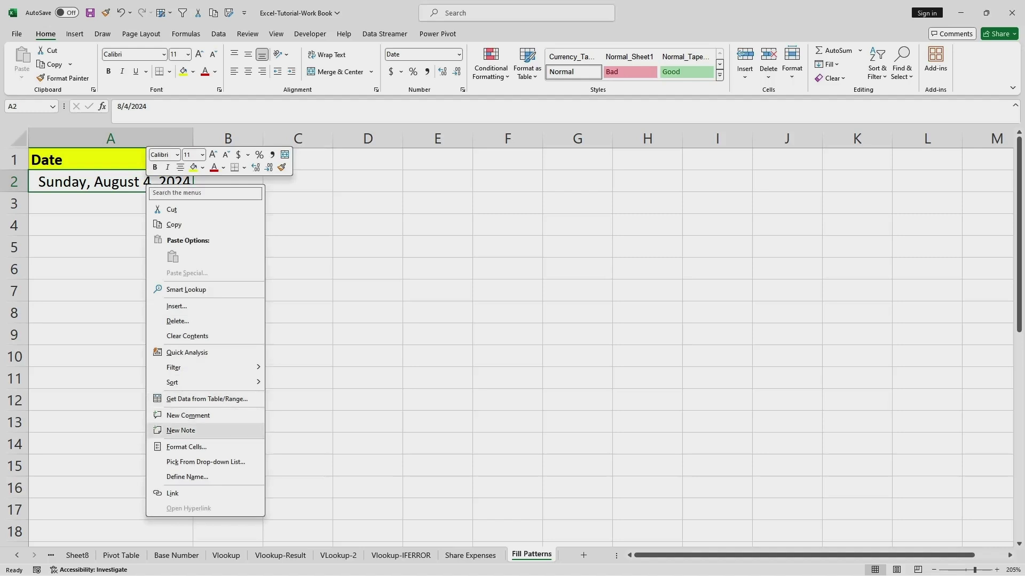
left_click(186, 447)
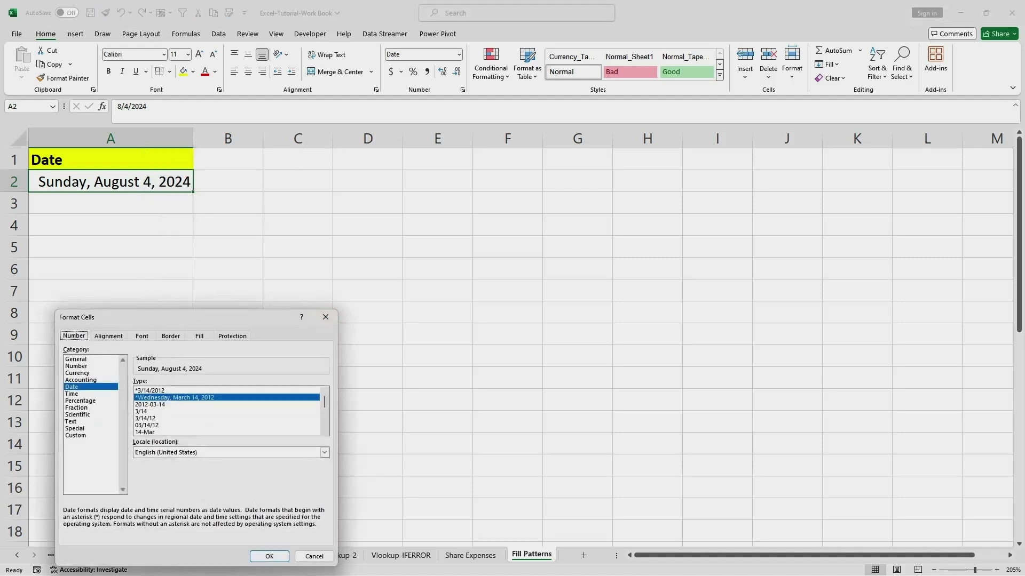
scroll(229, 411, "down", 2)
left_click(226, 419)
left_click(269, 556)
left_click(297, 291)
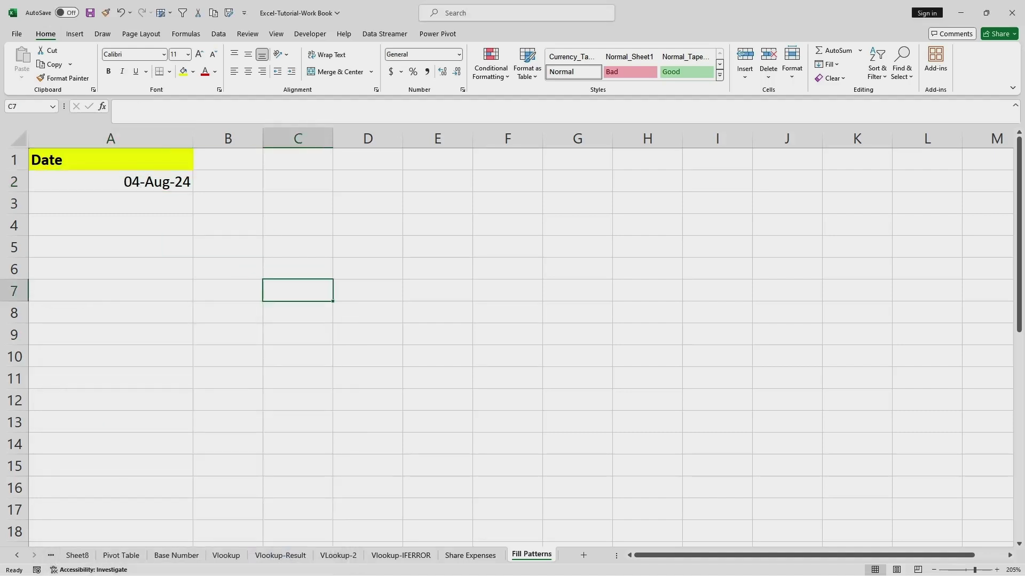
- Autofill the date series from A2 down to A18, ending at 20-Aug-24
left_click(110, 181)
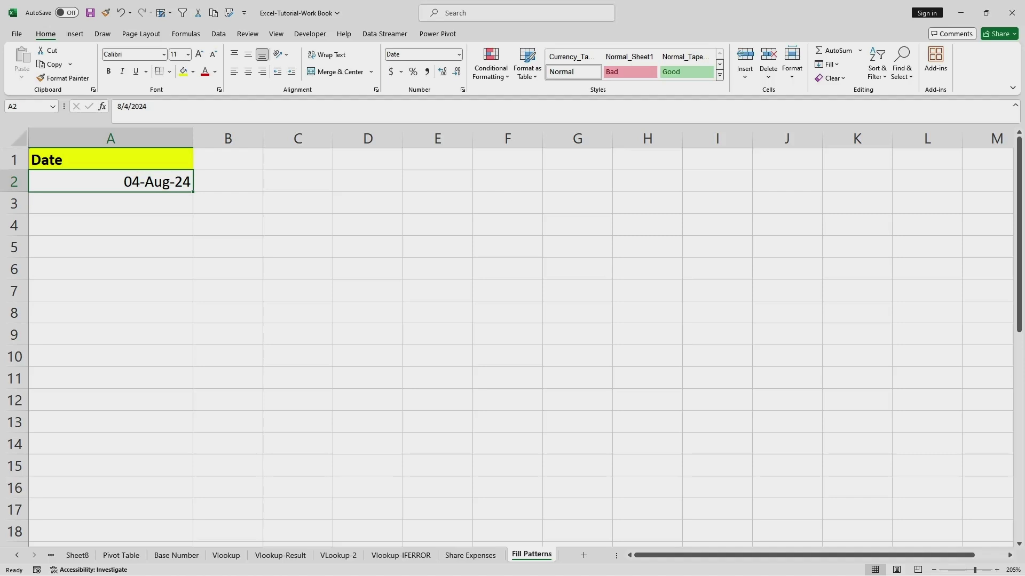
left_click_drag(192, 192, 193, 192)
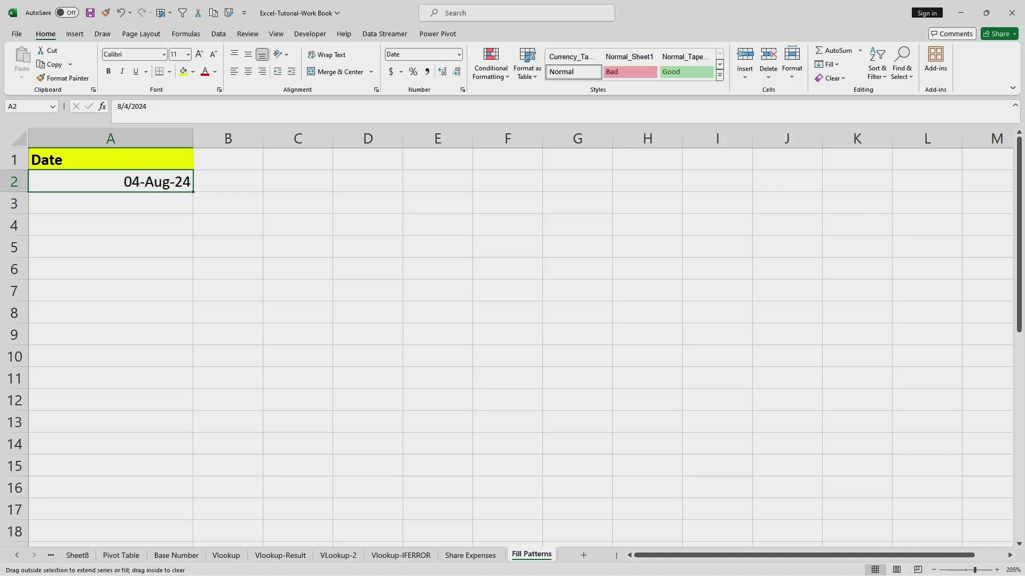
left_click_drag(192, 191, 192, 531)
scroll(507, 347, "down", 1)
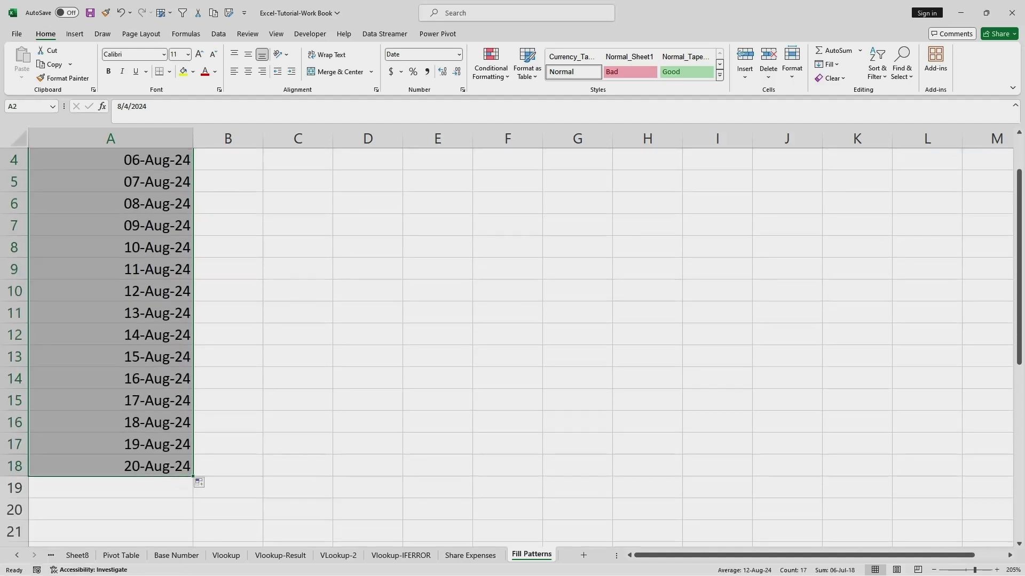
- Extend the date series from A18 down to A26, ending at 28-Aug-24
scroll(507, 347, "up", 1)
scroll(507, 347, "down", 2, "ctrl")
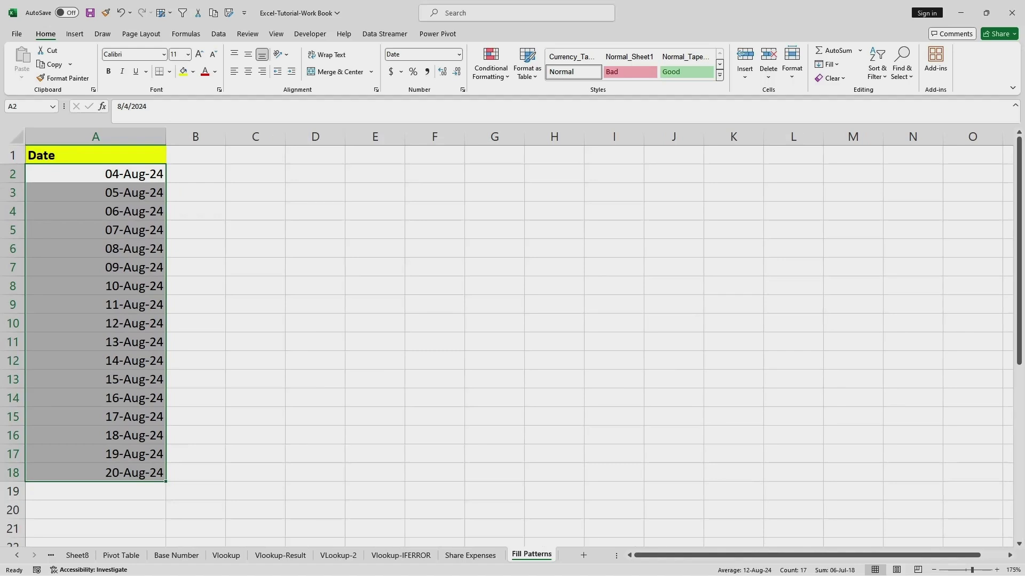
left_click(95, 473)
scroll(507, 347, "down", 2)
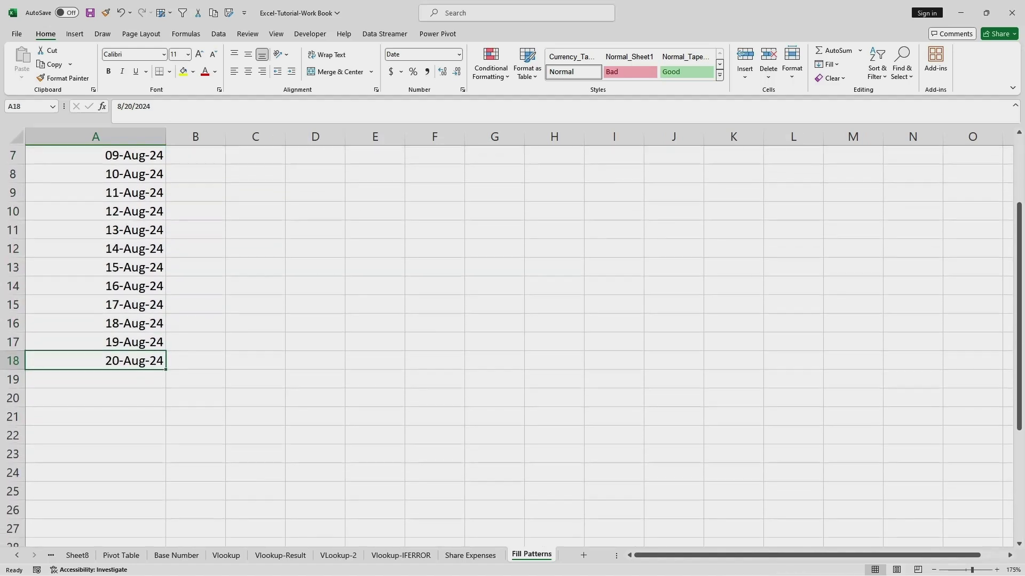
left_click_drag(165, 370, 165, 515)
- Continue the date series from A26 down to A36, ending at 07-Sep-24
scroll(166, 515, "down", 3)
scroll(507, 346, "down", 1)
left_click(95, 286)
left_click_drag(165, 295, 166, 475)
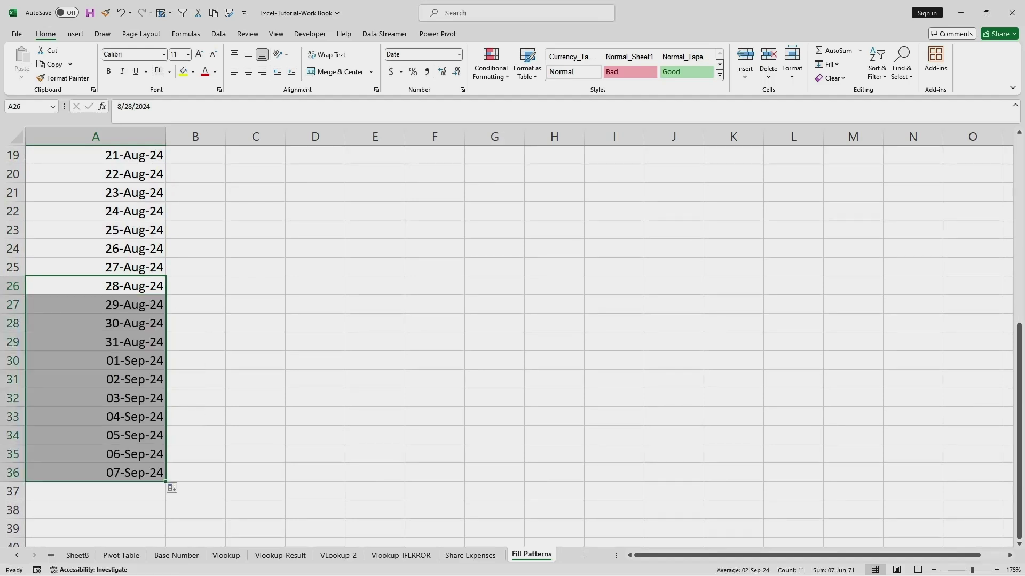
left_click(95, 435)
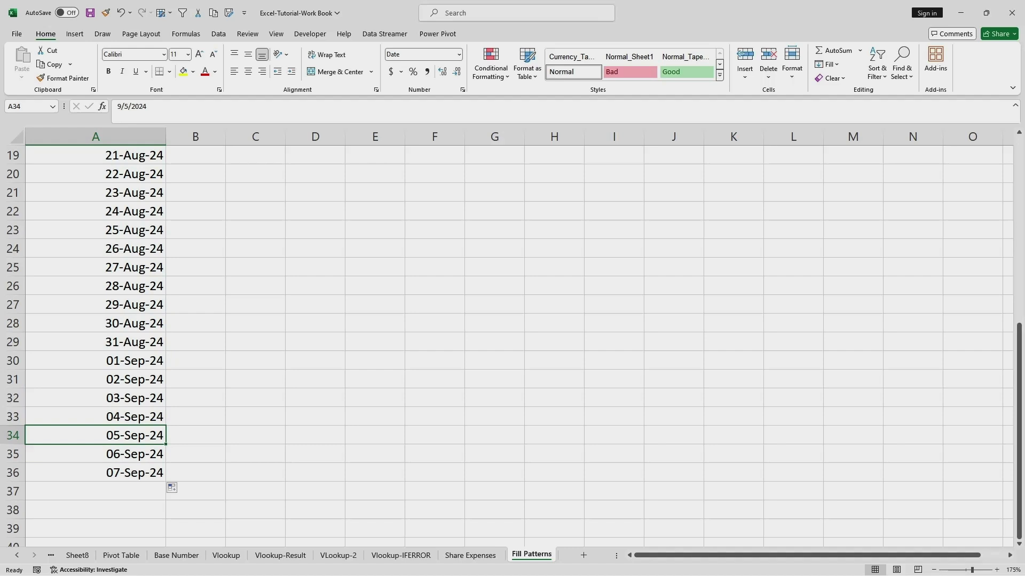
- Enter the header "Week Days" in cell B1 and autofit the width of column B
scroll(512, 342, "up", 6)
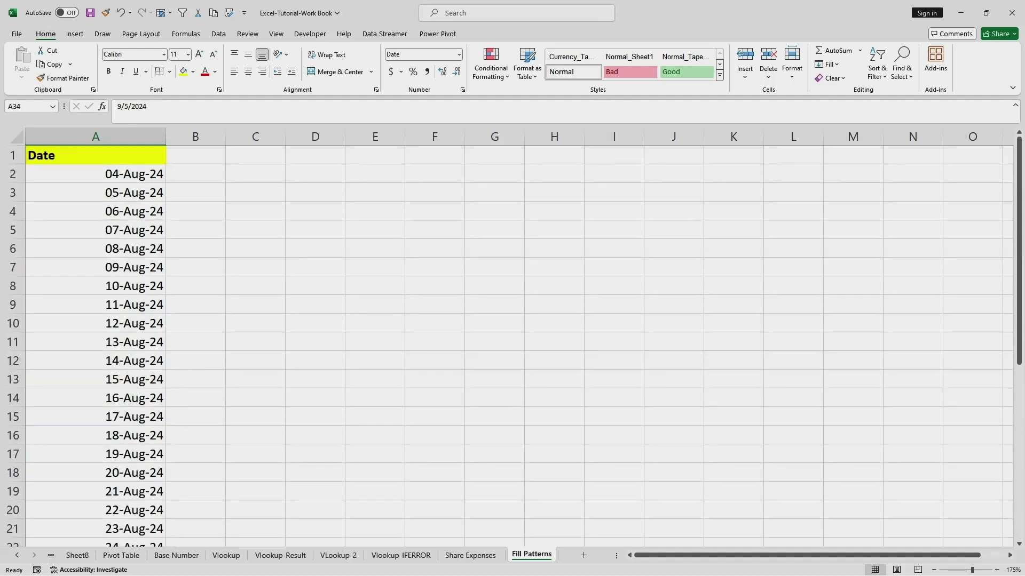
double_click(196, 154)
type("E")
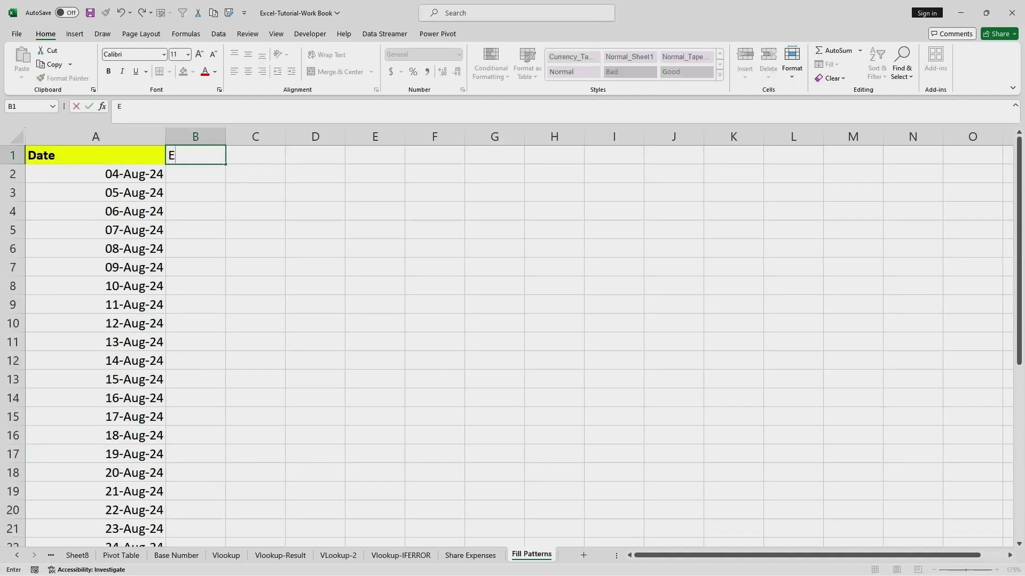
key("BackSpace")
type("Wee")
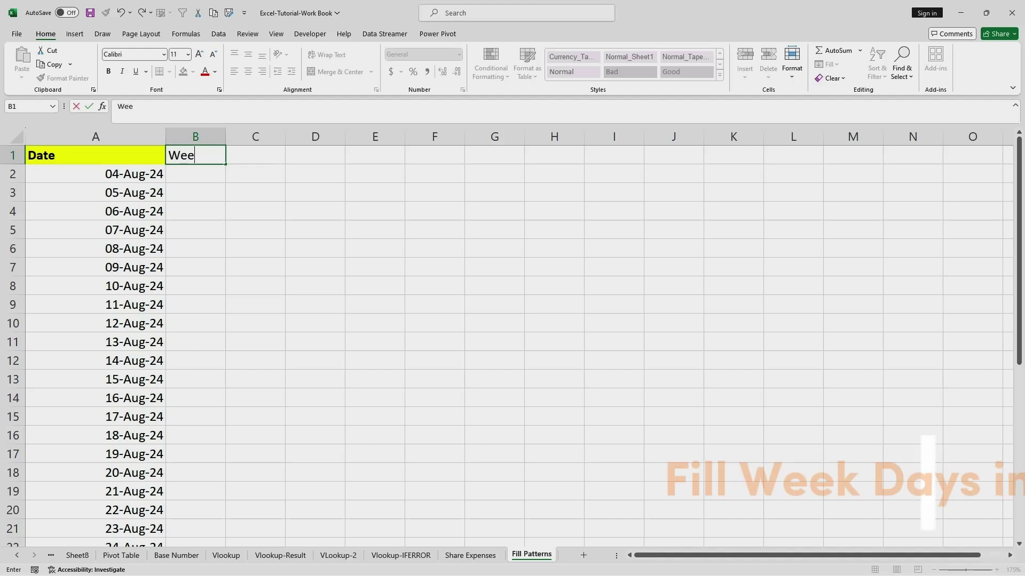
type("k Days")
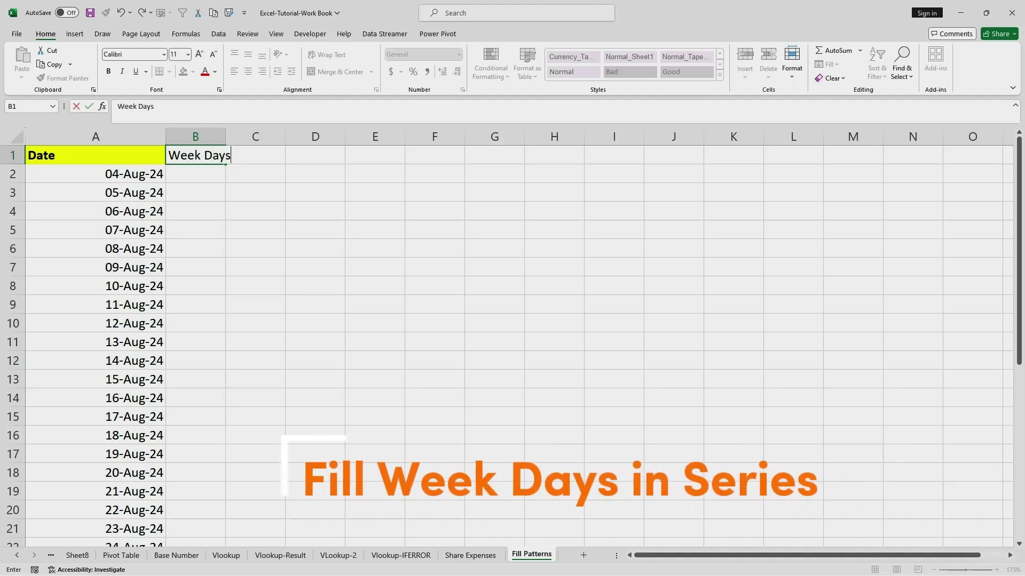
left_click(255, 248)
double_click(226, 137)
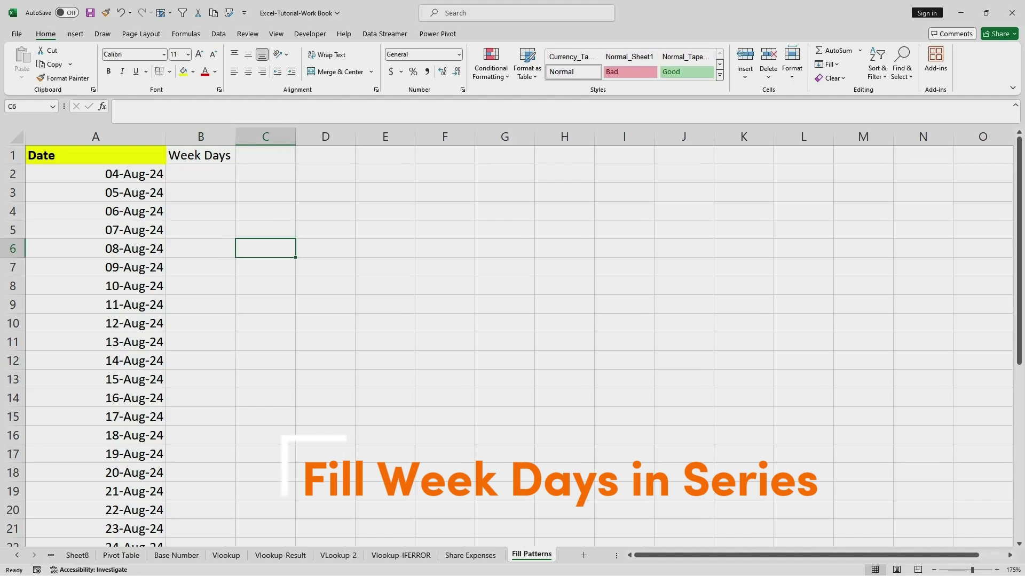
- Copy the formatting of the Date header in A1 onto the Week Days header in B1
left_click(195, 174)
left_click(95, 155)
left_click(62, 78)
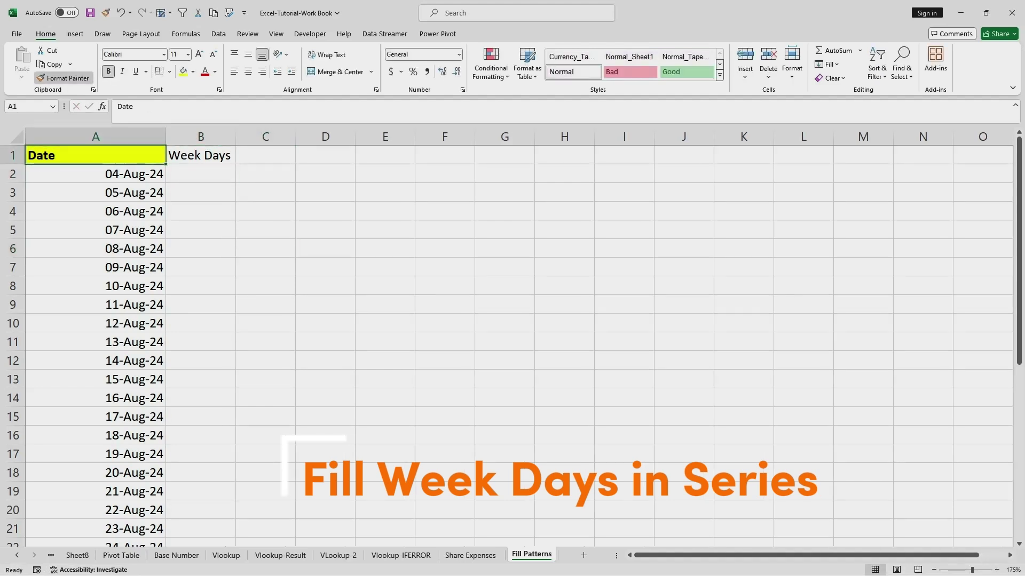
left_click(200, 155)
- Enter Monday in B2, fill the week day series down to B13, and widen column B to fit the names
double_click(200, 174)
type("Mod")
key("BackSpace")
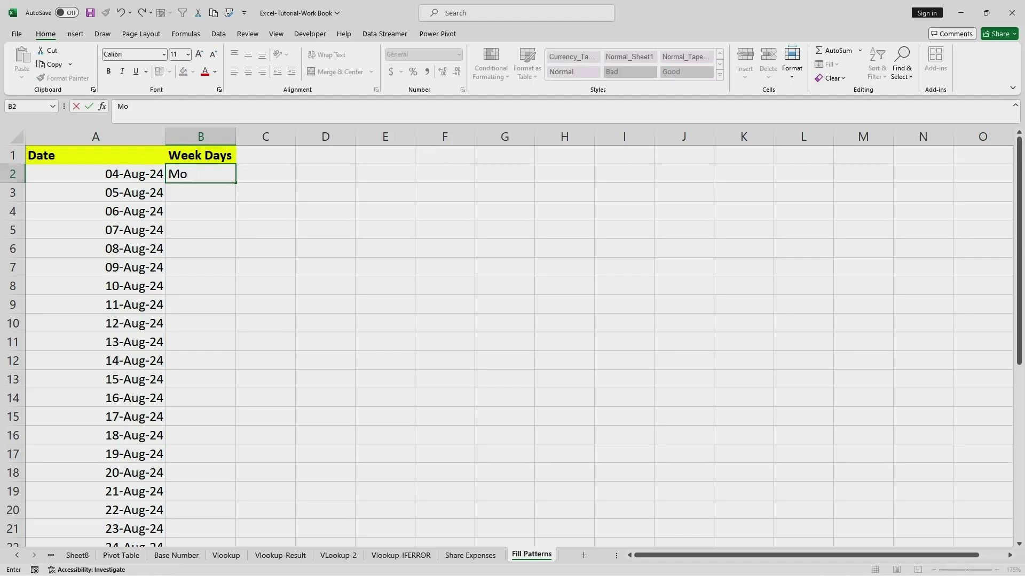
type("nday")
key("Return")
left_click(200, 174)
left_click_drag(235, 183, 236, 380)
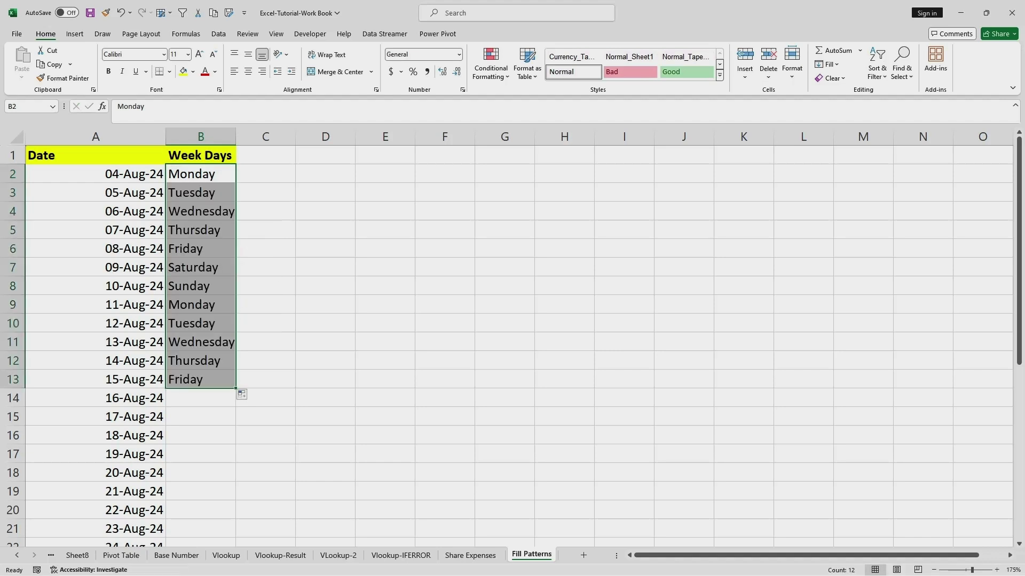
left_click_drag(235, 136, 266, 136)
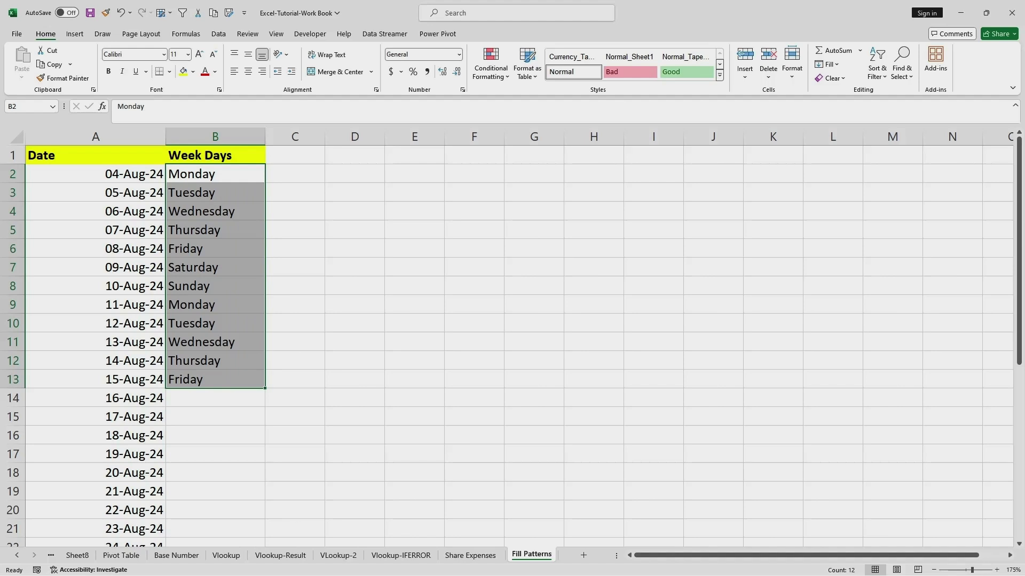
- Extend the week day series from B13 to B15 and on to B21
left_click(215, 174)
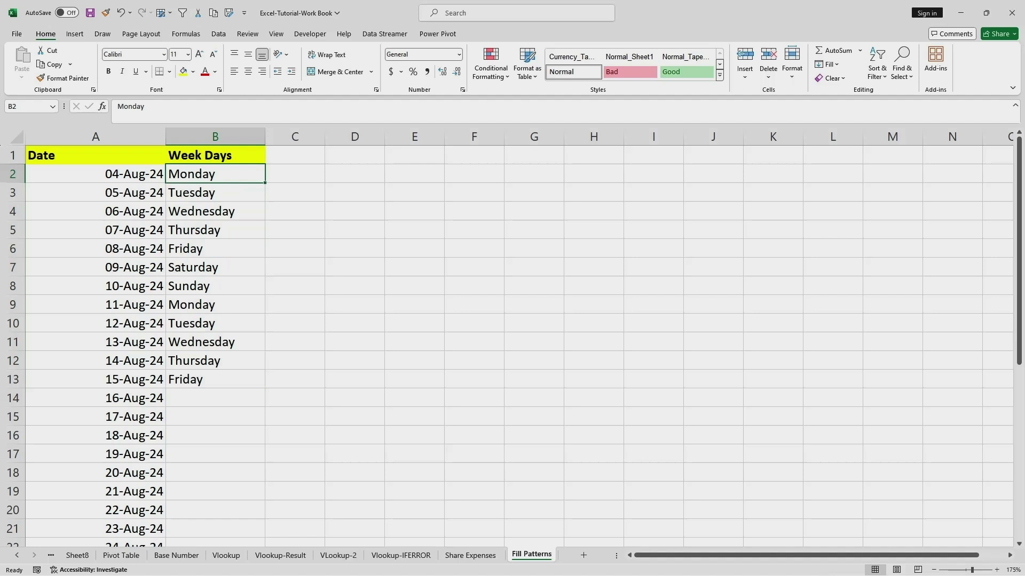
left_click(215, 286)
left_click_drag(215, 305, 268, 420)
left_click(215, 380)
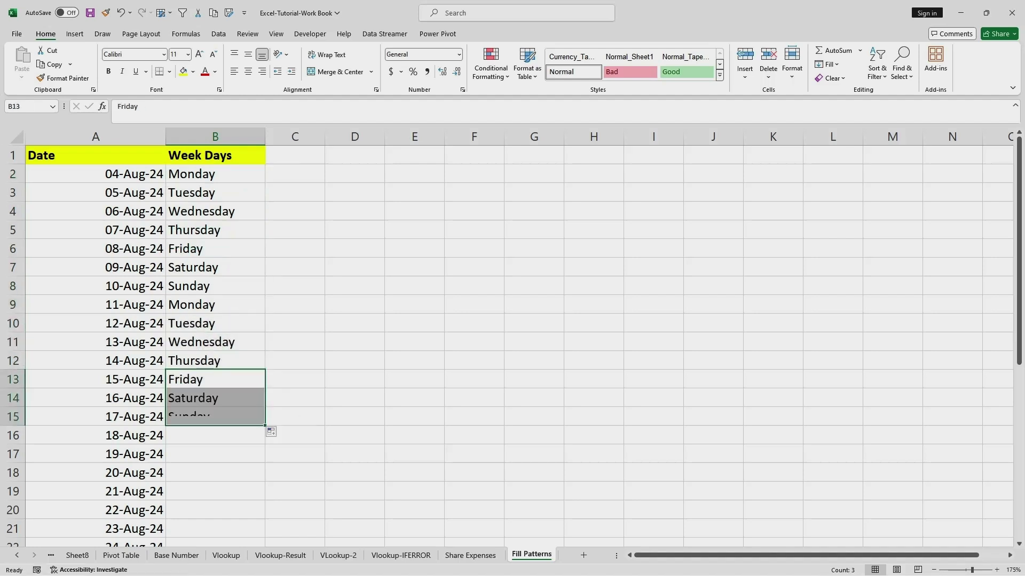
left_click(354, 341)
left_click(215, 417)
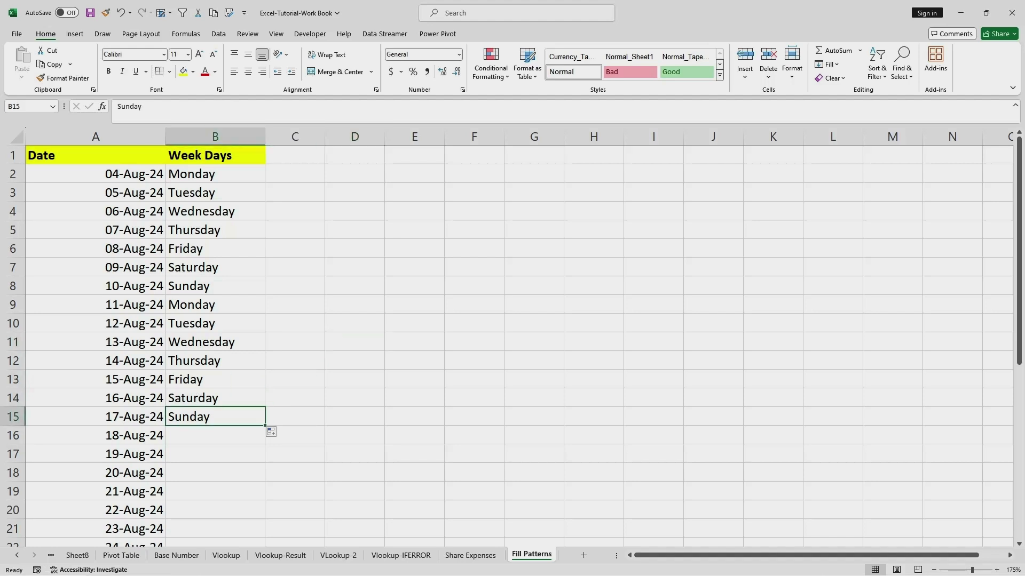
left_click_drag(265, 425, 267, 534)
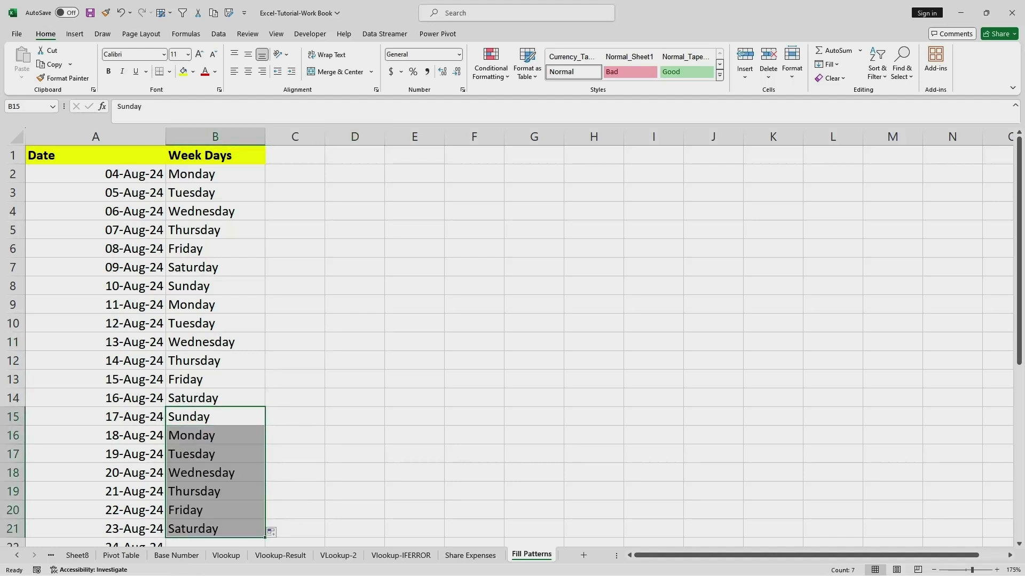
- Replace the first week day in B2 with Sunday
double_click(219, 174)
left_click_drag(216, 174, 166, 174)
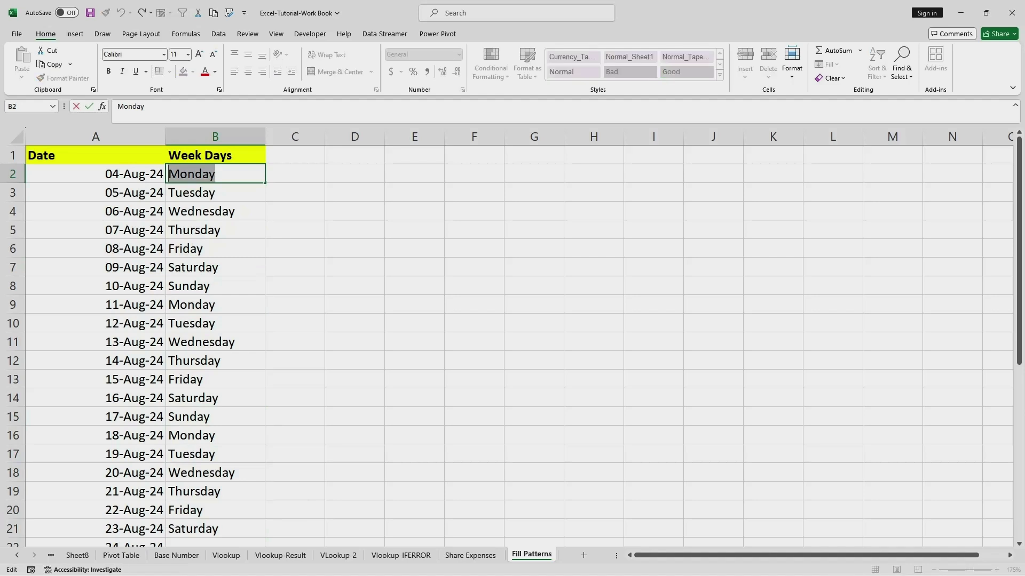
key("BackSpace")
type("Sunday")
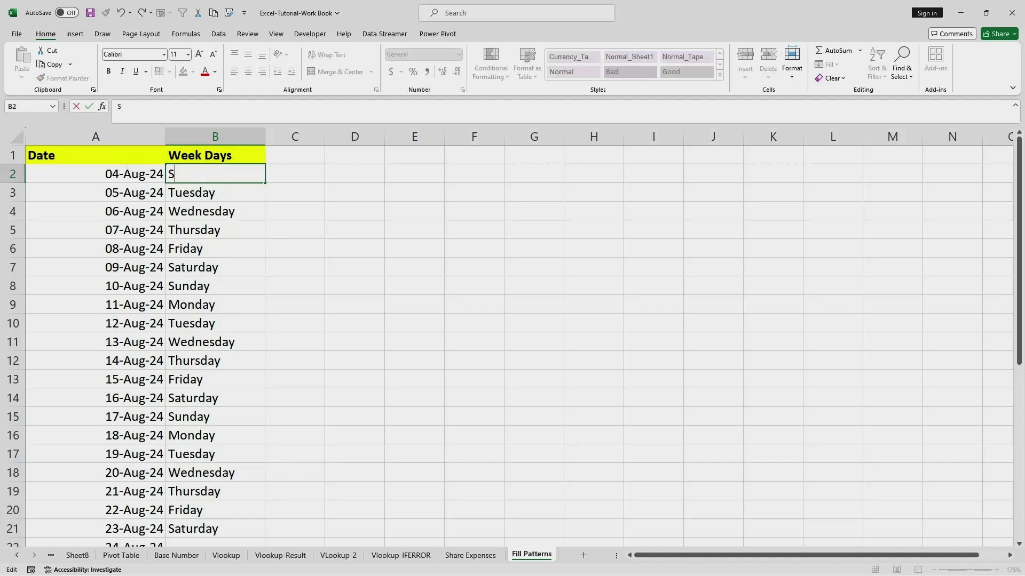
left_click(294, 230)
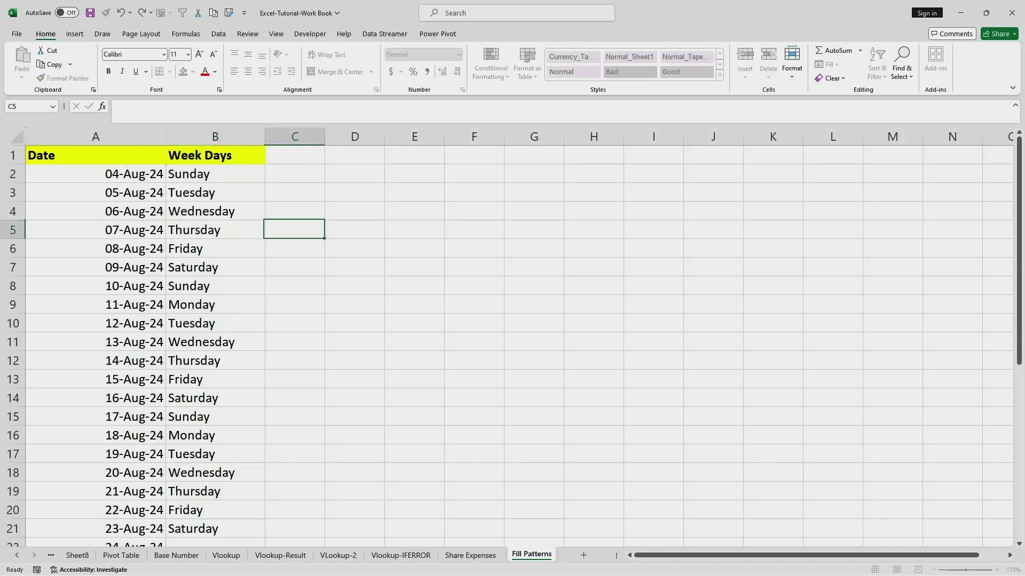
- Fill the week day series from Sunday in B2 down to B36, alongside the last date
left_click(215, 174)
left_click_drag(265, 183, 267, 395)
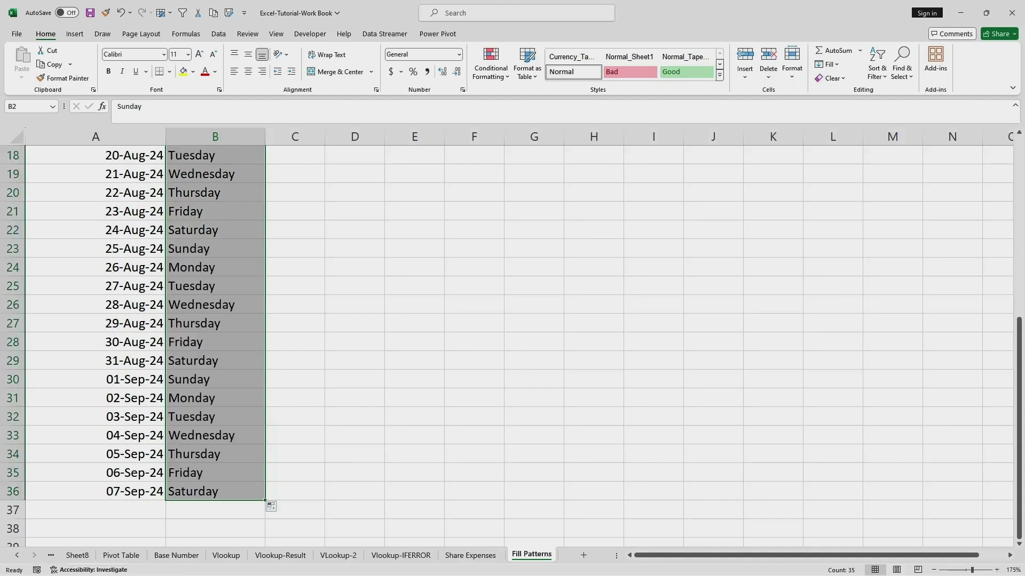
scroll(519, 345, "up", 6)
left_click(295, 286)
left_click(215, 174)
left_click(96, 174)
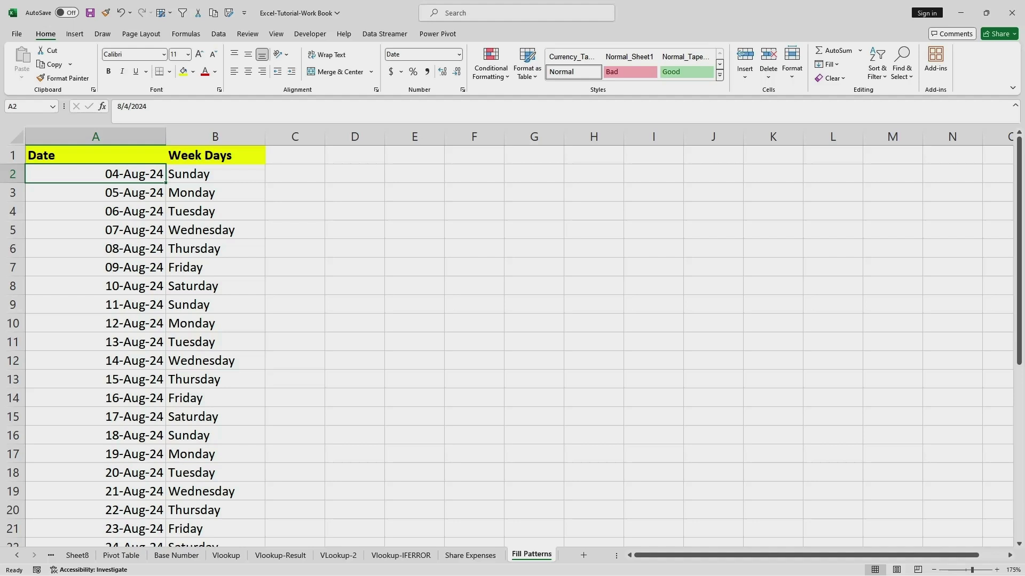
left_click(215, 174)
left_click(295, 285)
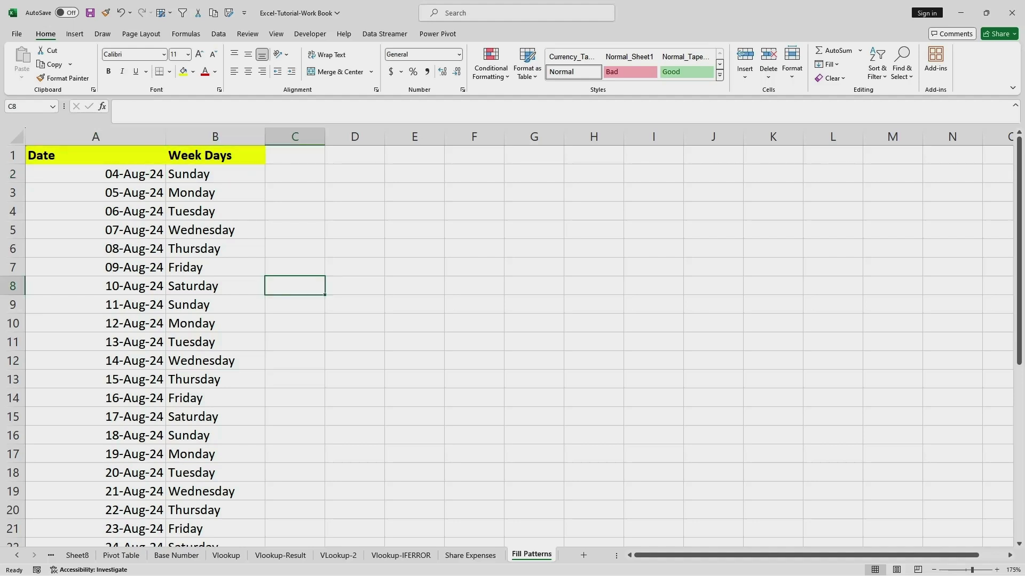
- Enter the header "Months" in C1 and copy the formatting of the Week Days header onto it
double_click(295, 155)
type("Months")
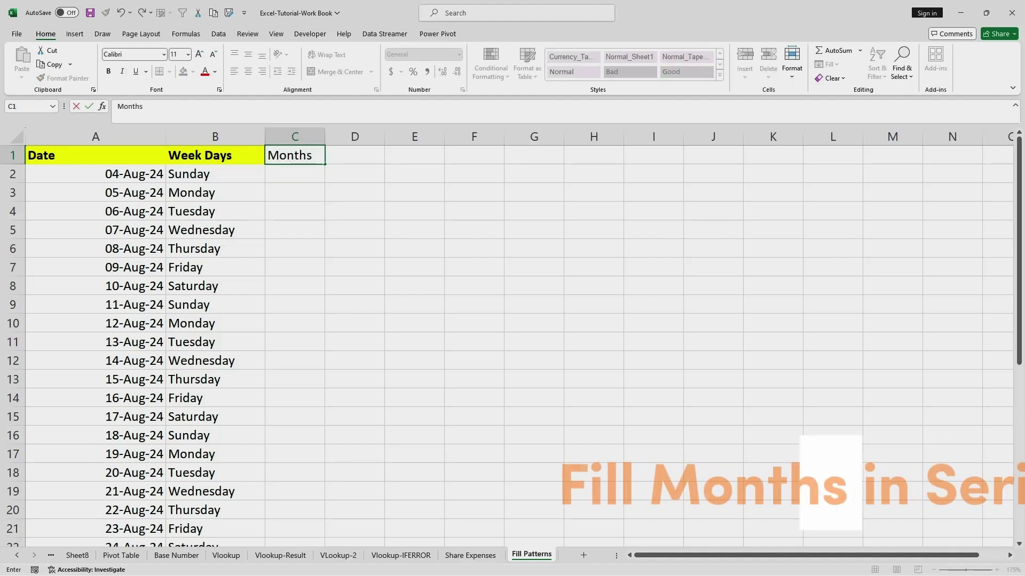
left_click(294, 230)
left_click(215, 155)
left_click(63, 78)
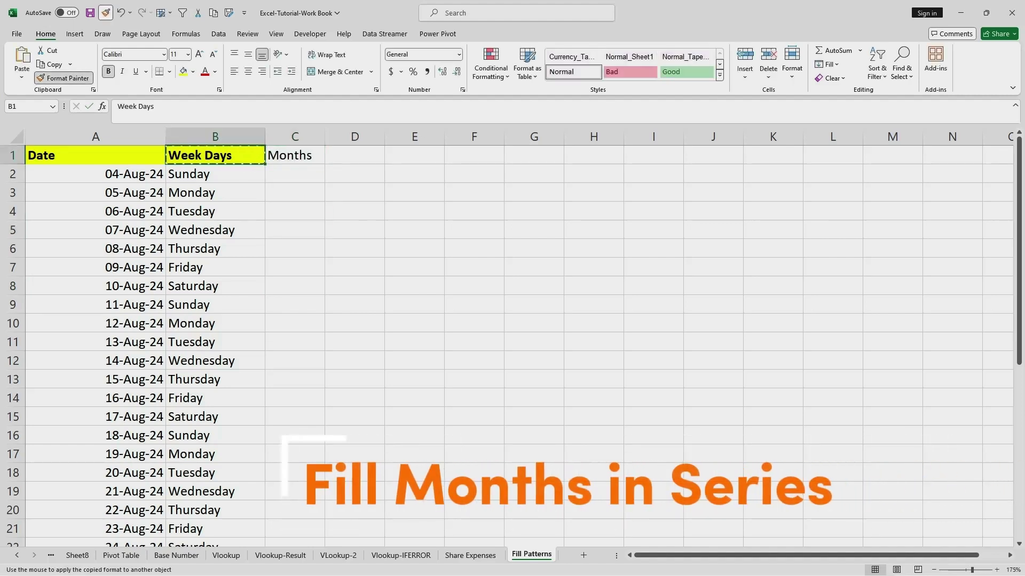
left_click(294, 155)
left_click(294, 192)
- Enter January in C2 and fill the month series down to C20
double_click(295, 173)
type("January")
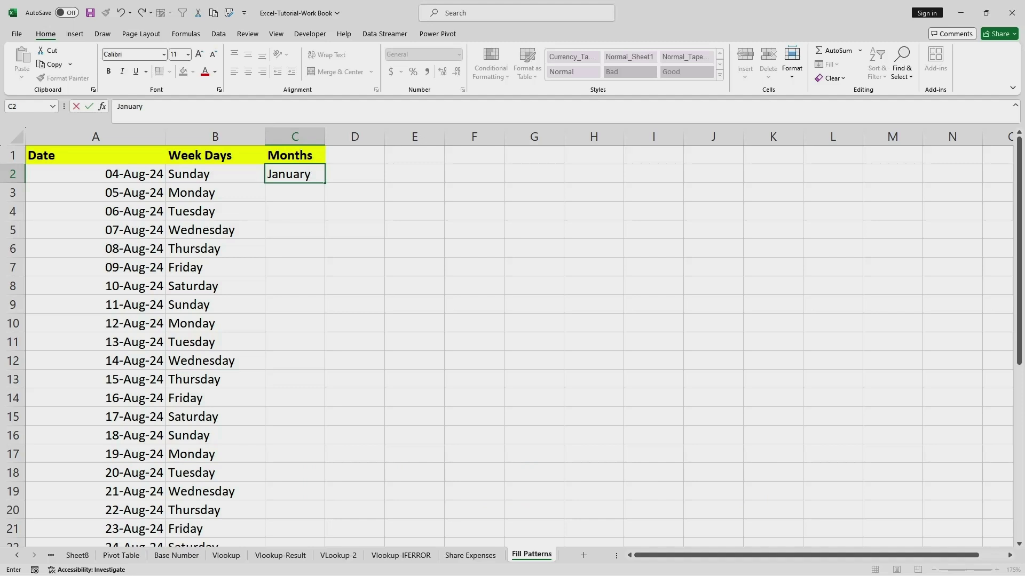
left_click(294, 229)
left_click(295, 174)
left_click_drag(325, 183, 320, 515)
scroll(320, 513, "down", 2)
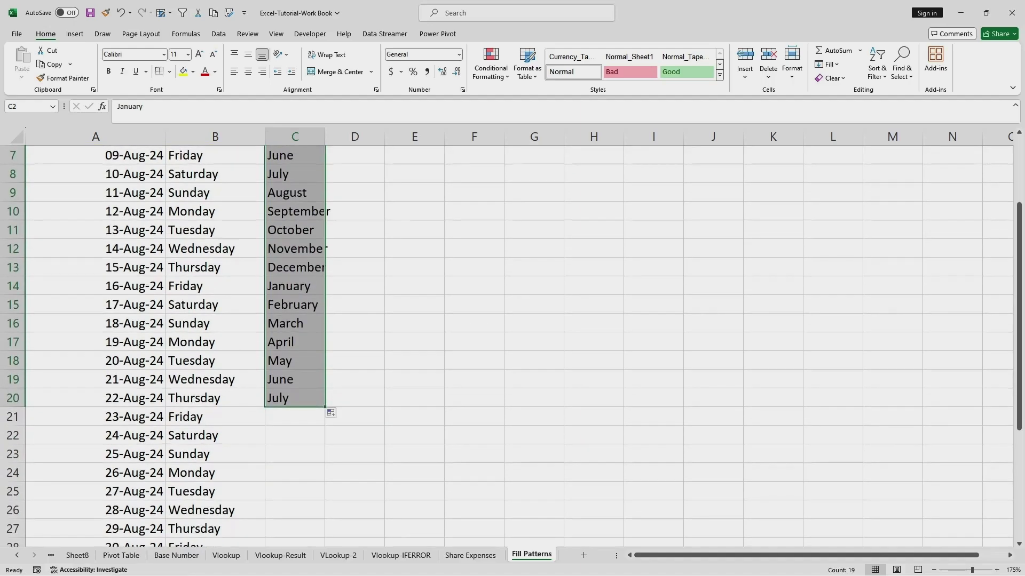
- Clear the repeated months in C14:C20 and widen column C to fit the month names
left_click_drag(295, 286, 294, 400)
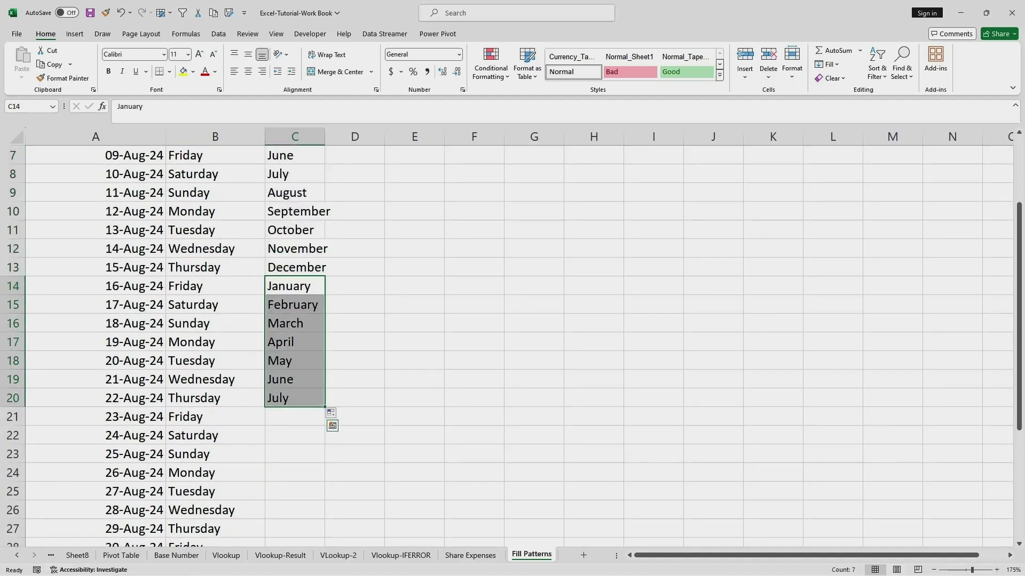
key("Delete")
scroll(518, 342, "up", 2)
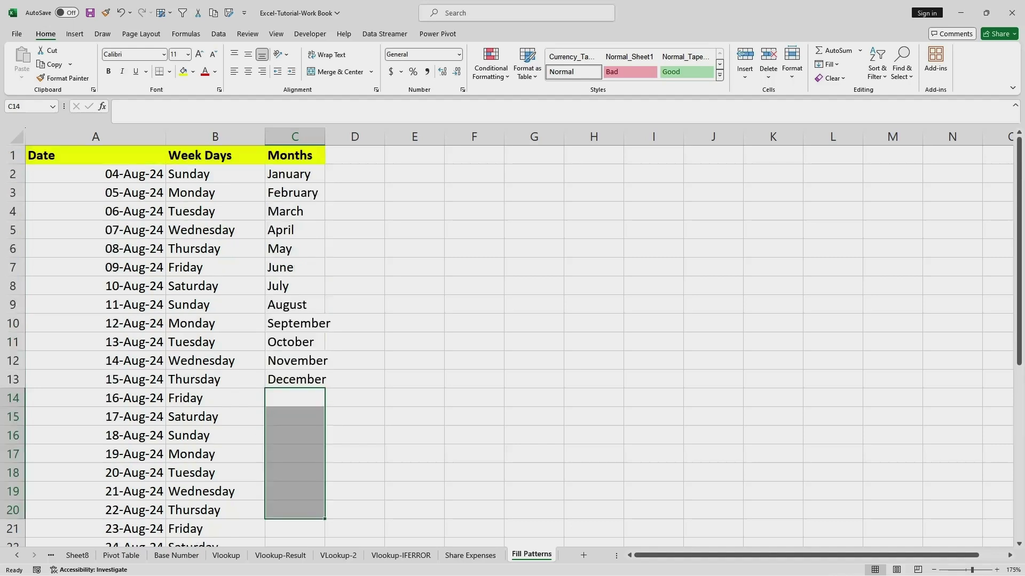
left_click_drag(325, 137, 356, 137)
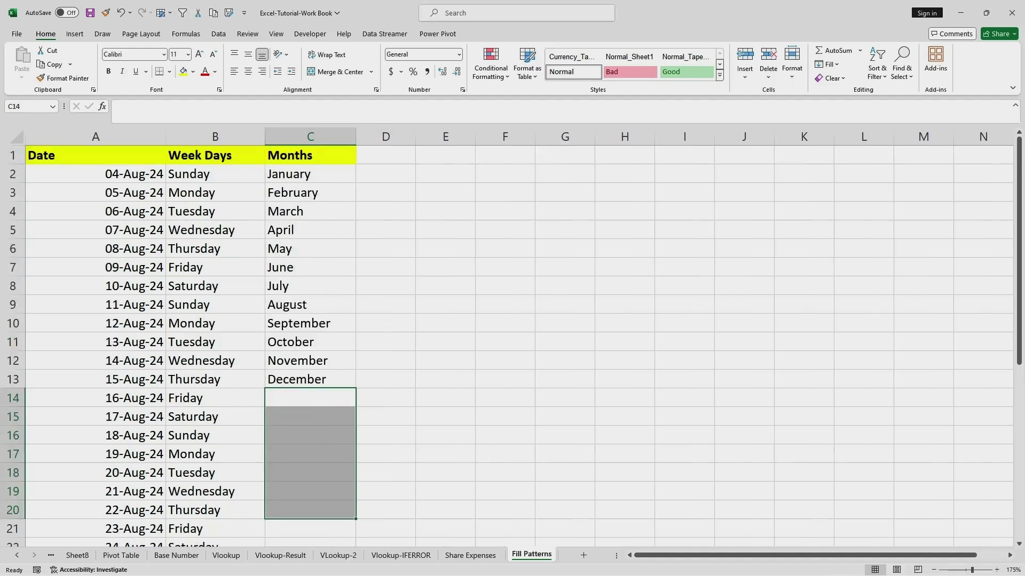
left_click(298, 174)
left_click_drag(294, 193, 294, 380)
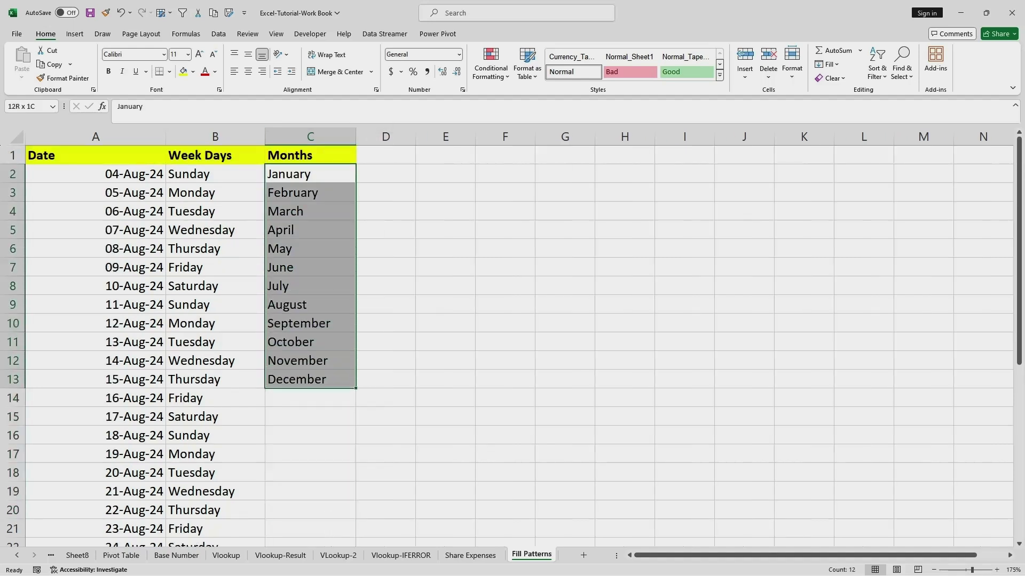
- Enter the header "ODD" in D1 and copy the formatting of the Months header onto it
left_click(385, 155)
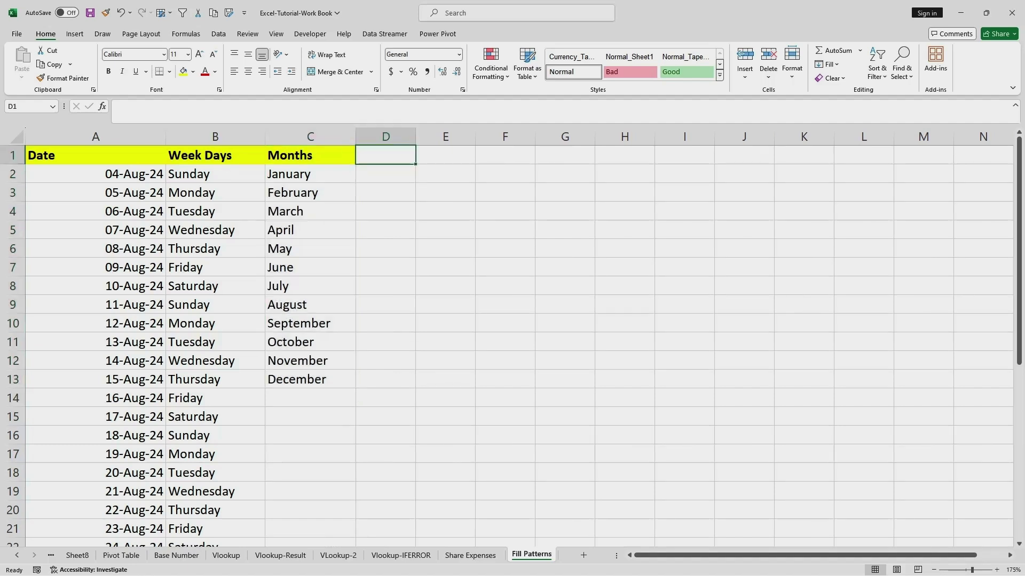
left_click(310, 155)
left_click(386, 155)
double_click(385, 155)
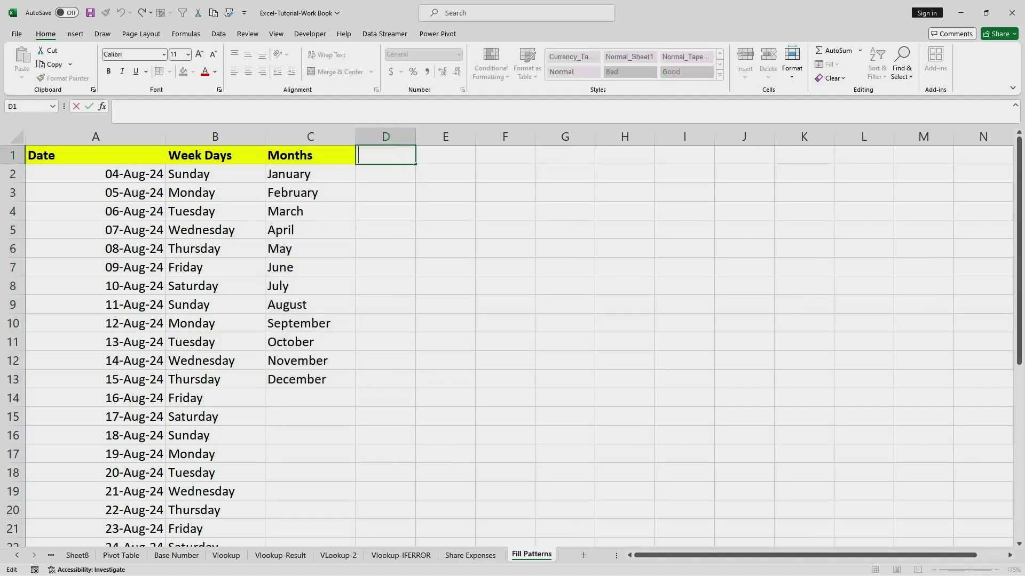
type("ODD")
left_click(385, 211)
left_click(310, 155)
left_click(385, 155)
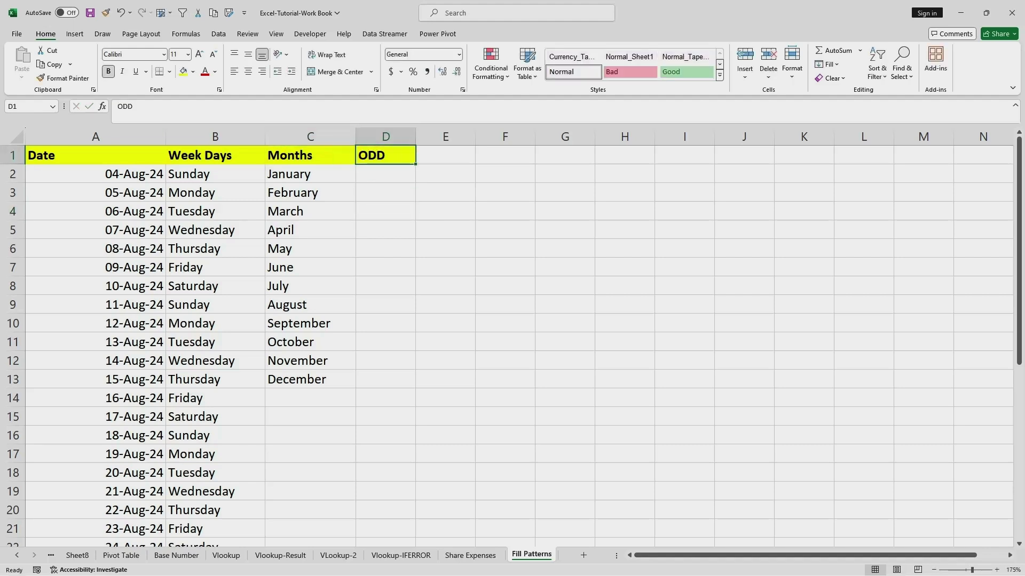
double_click(385, 174)
type("1")
left_click(386, 229)
left_click(385, 173)
key("Delete")
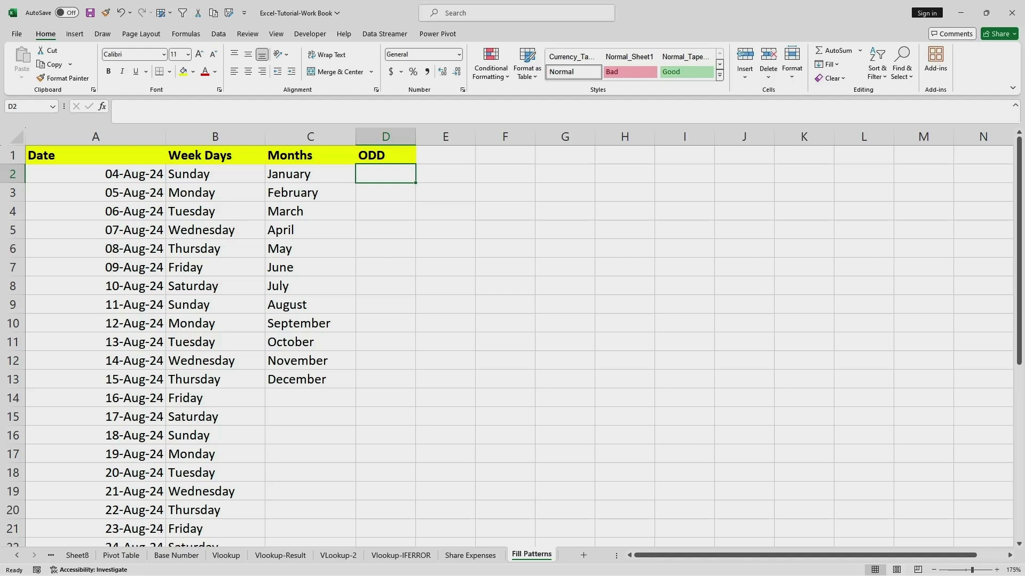
- Enter 1 in D2 and fill it down the ODD column to D36
double_click(385, 173)
type("1")
left_click(385, 229)
left_click(385, 173)
left_click_drag(415, 182, 421, 414)
scroll(421, 414, "down", 4)
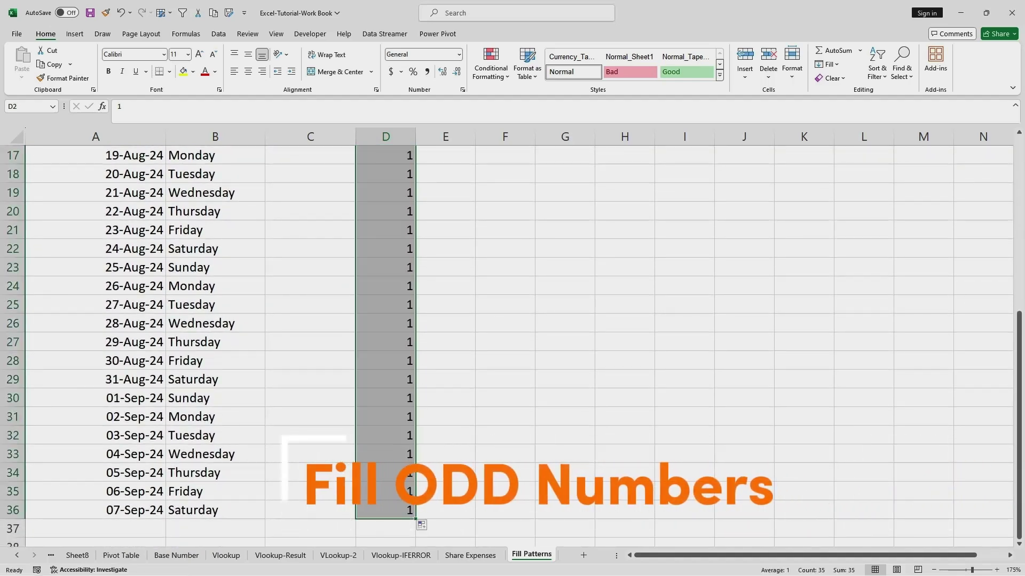
scroll(421, 414, "down", 1)
scroll(512, 342, "up", 6)
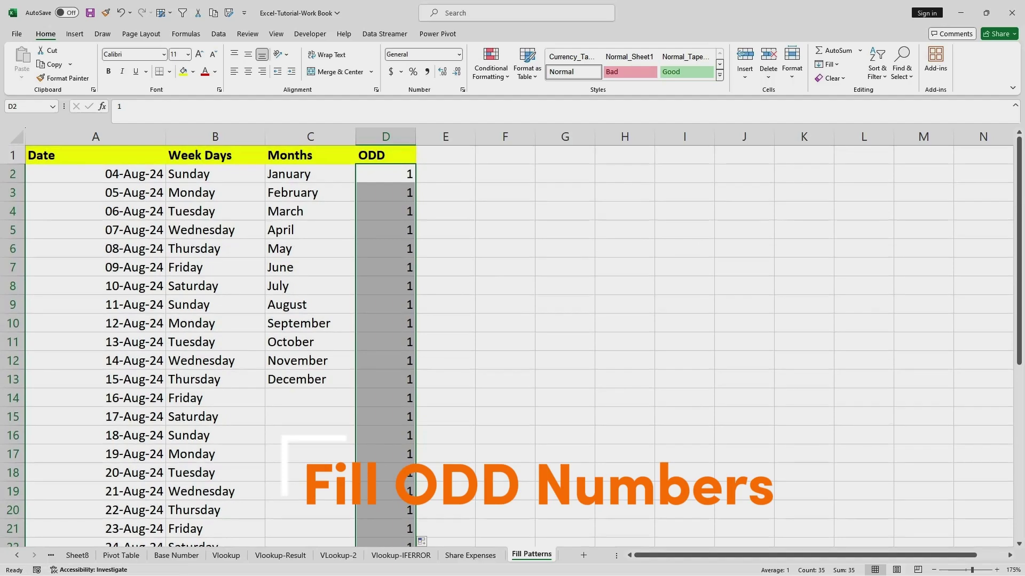
scroll(512, 342, "down", 7)
scroll(512, 341, "up", 7)
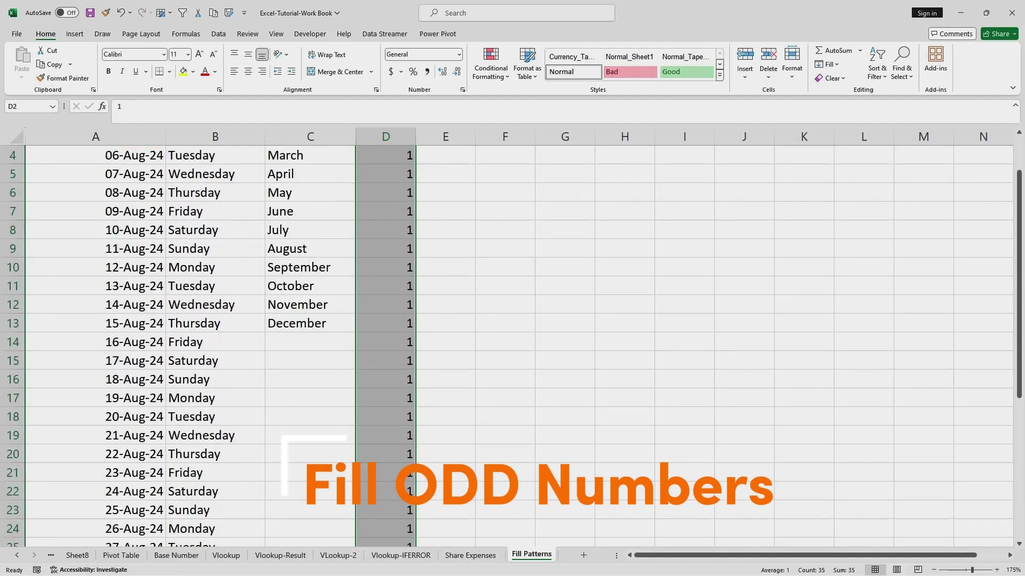
- Clear the repeated 1s in the ODD column from D3 downward, keeping the value in D2
left_click(384, 173)
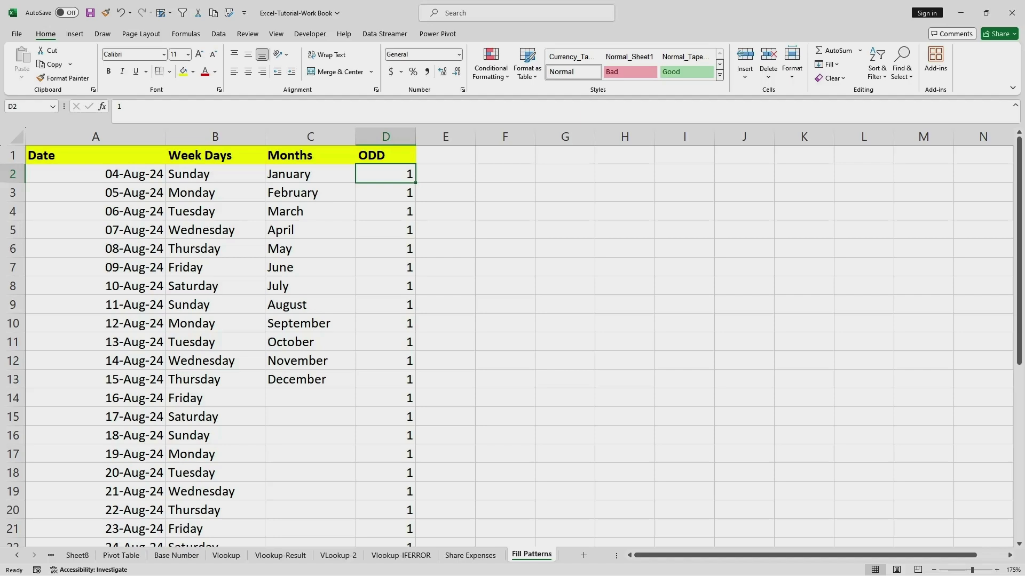
scroll(512, 342, "down", 3)
scroll(513, 341, "up", 3)
left_click(445, 267)
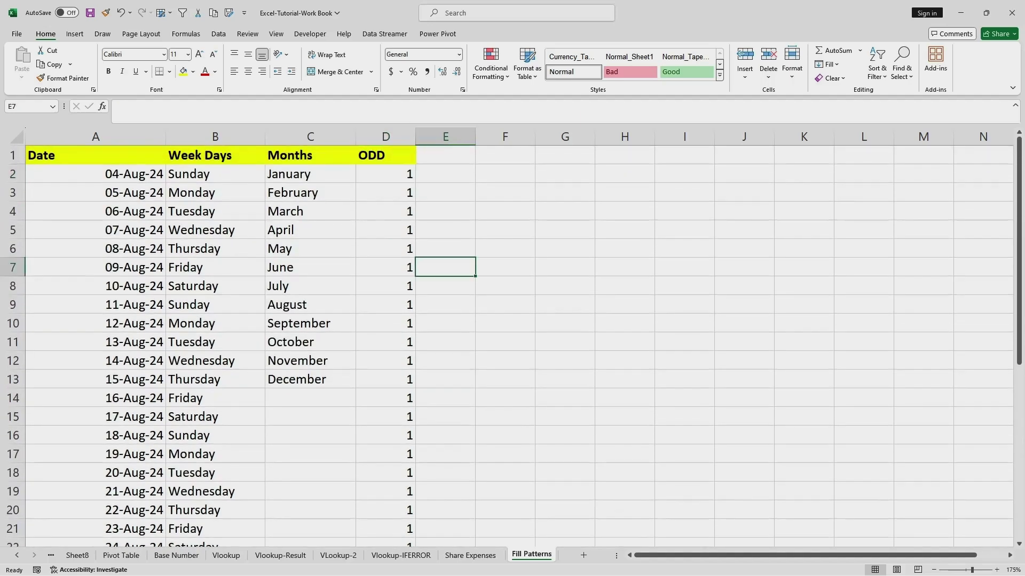
left_click_drag(385, 192, 414, 517)
scroll(414, 517, "up", 5)
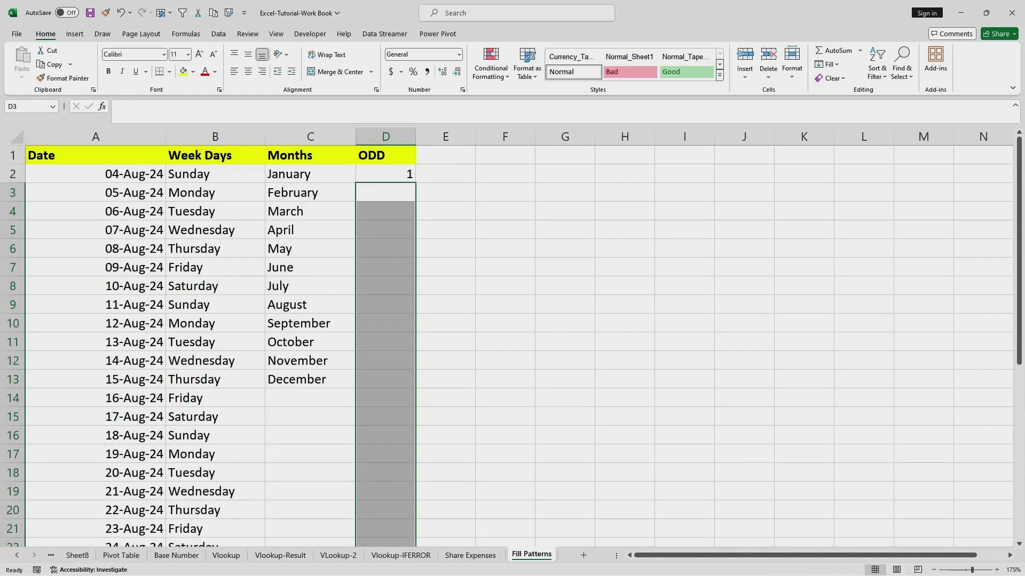
- Enter 3 in D3 and fill the odd number series from D2:D3 down to D36
left_click(385, 192)
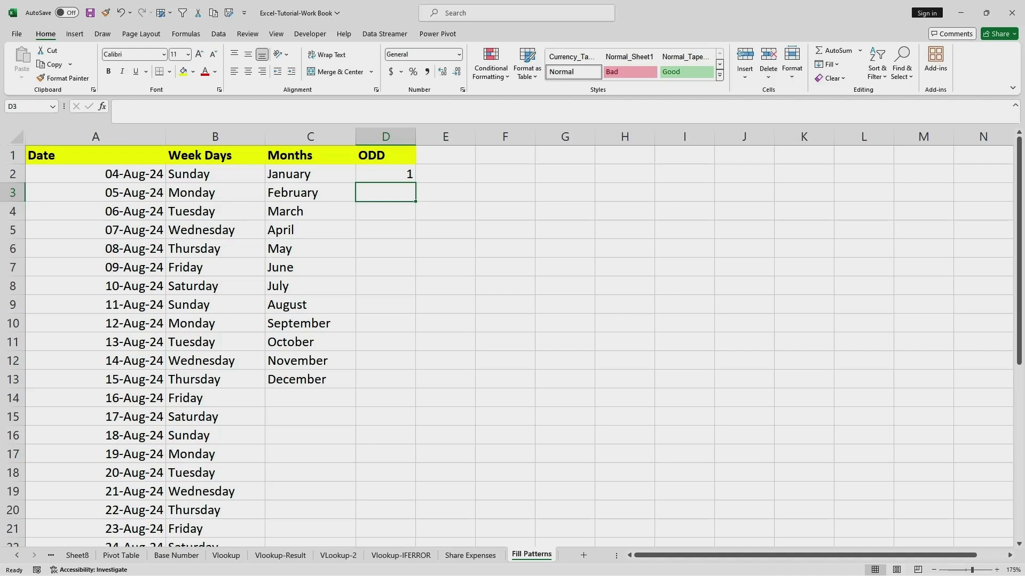
type("3")
left_click(445, 249)
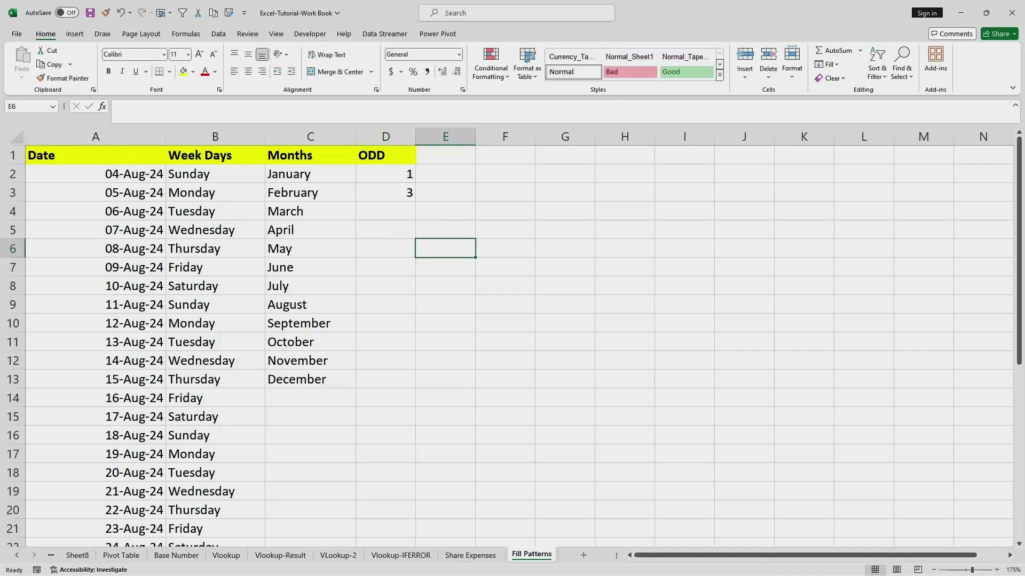
left_click(385, 173)
mouse_move(385, 174)
left_mouse_down()
mouse_move(386, 192)
mouse_move(415, 204)
mouse_move(416, 522)
mouse_move(416, 468)
left_mouse_up()
scroll(416, 468, "up", 5)
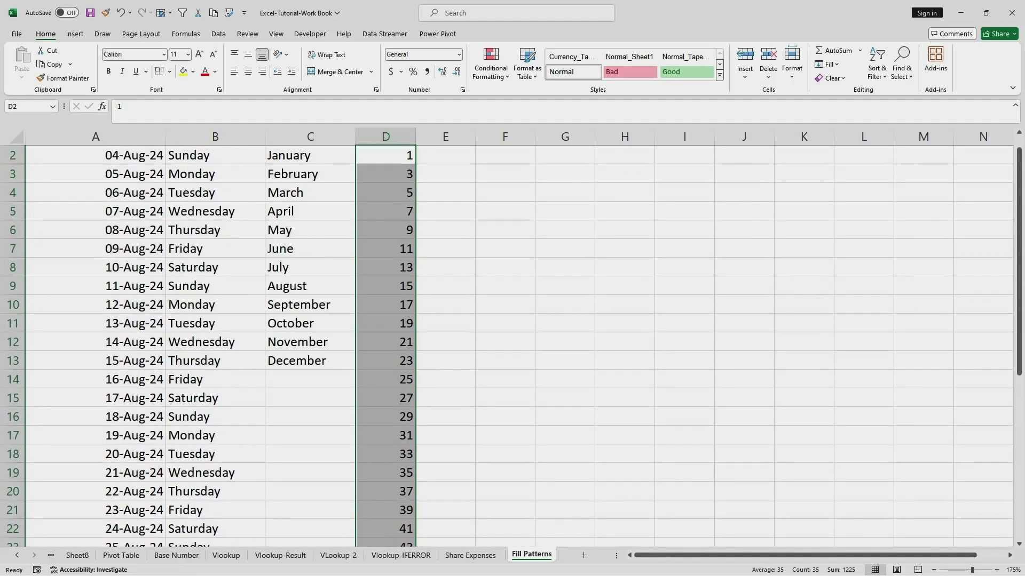
scroll(416, 468, "up", 1)
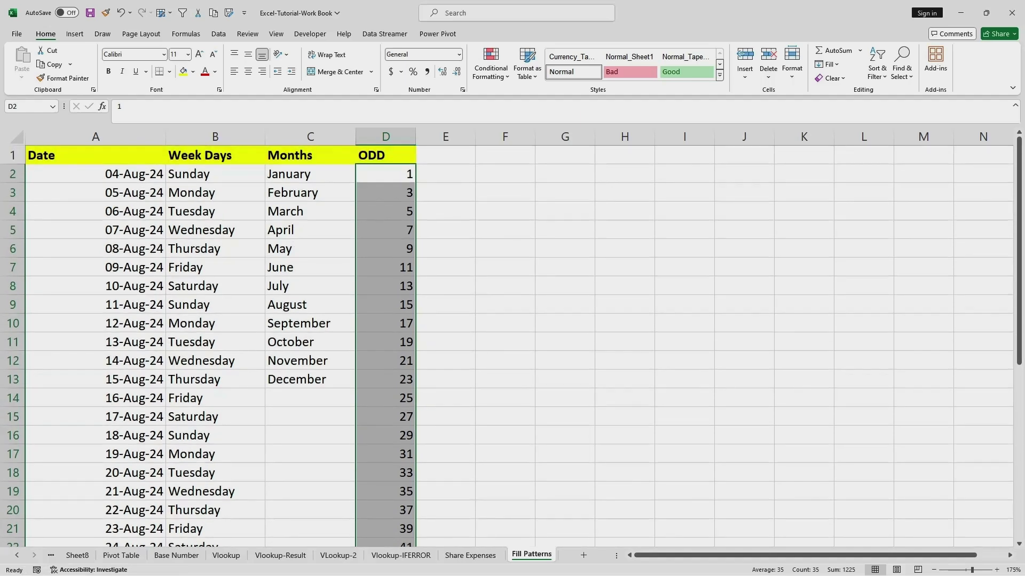
- Enter the header "EVEN" in E1, next to the ODD header
left_click(386, 267)
scroll(385, 267, "down", 8)
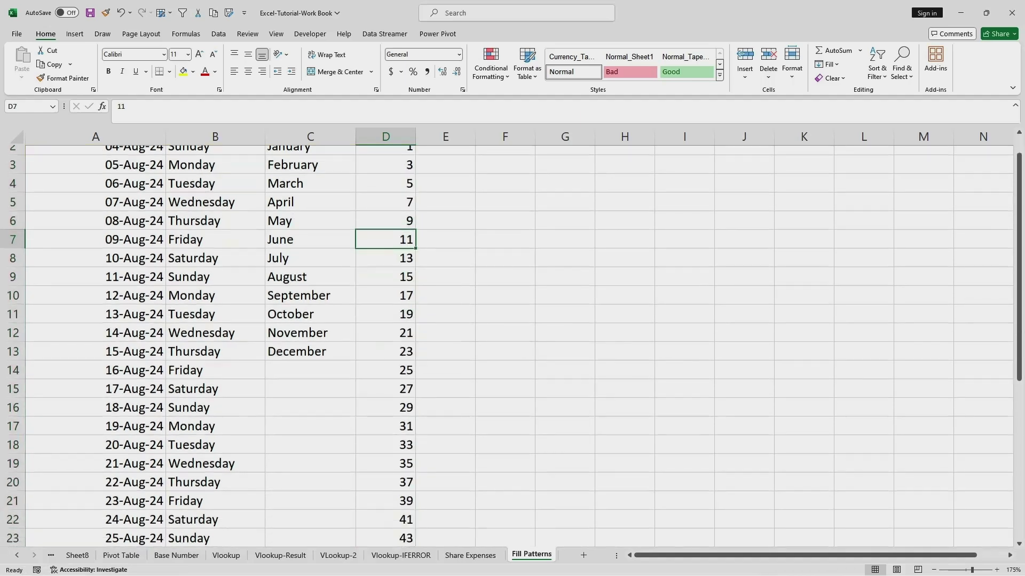
scroll(386, 267, "up", 8)
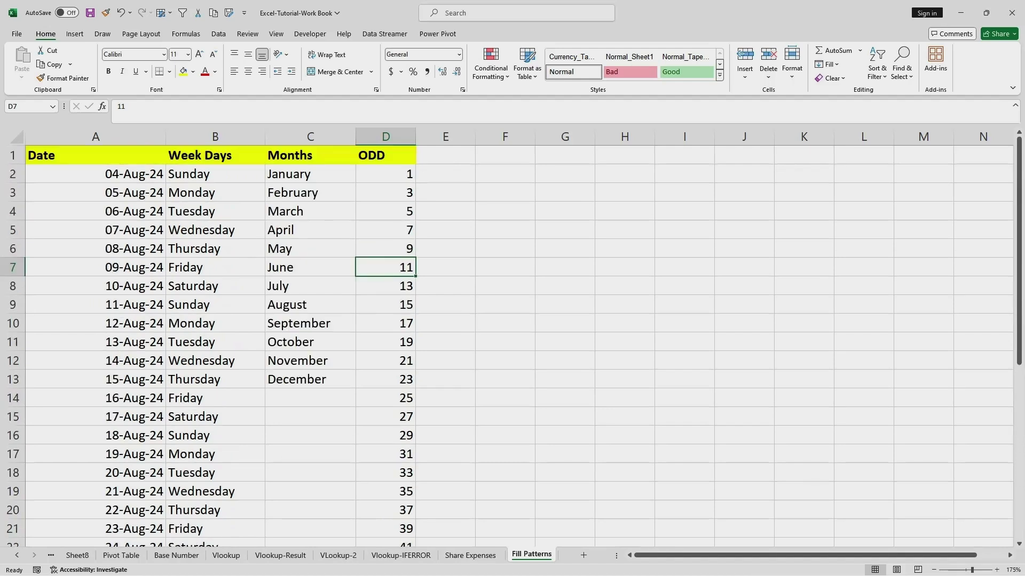
left_click(445, 155)
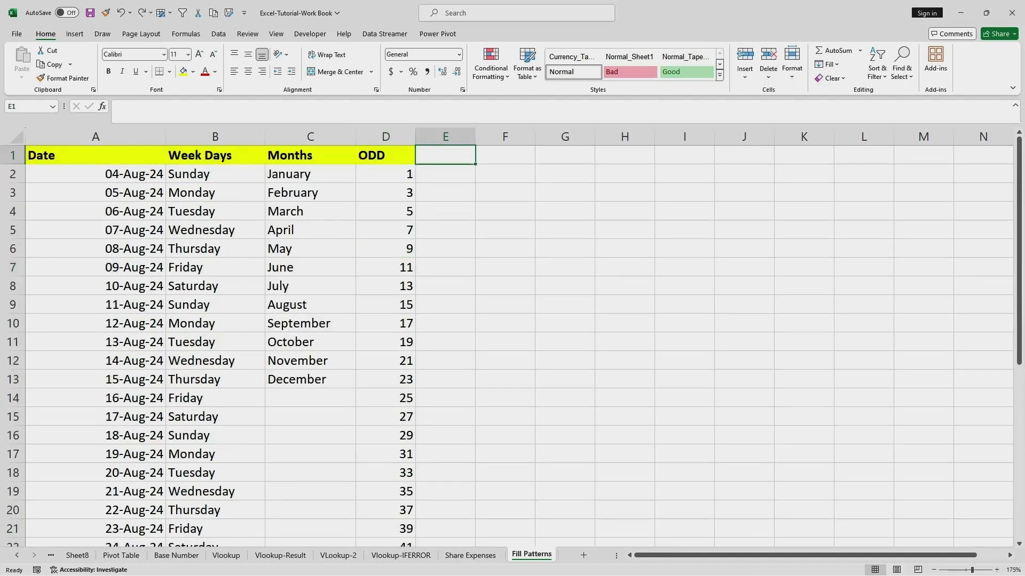
type("EVEN")
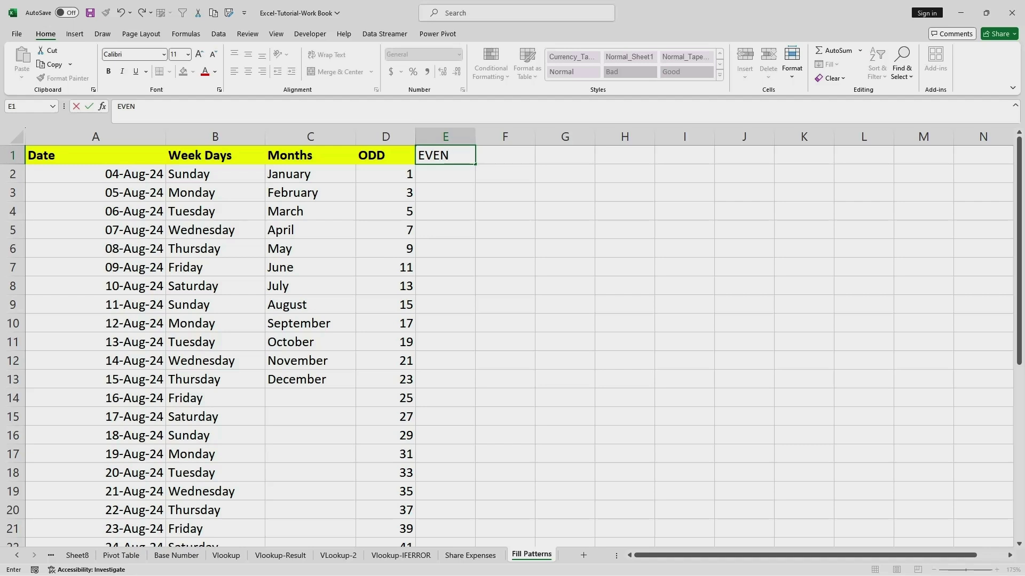
left_click(445, 211)
- Enter 2 in E2 and fill it down the EVEN column to E9
left_click(445, 174)
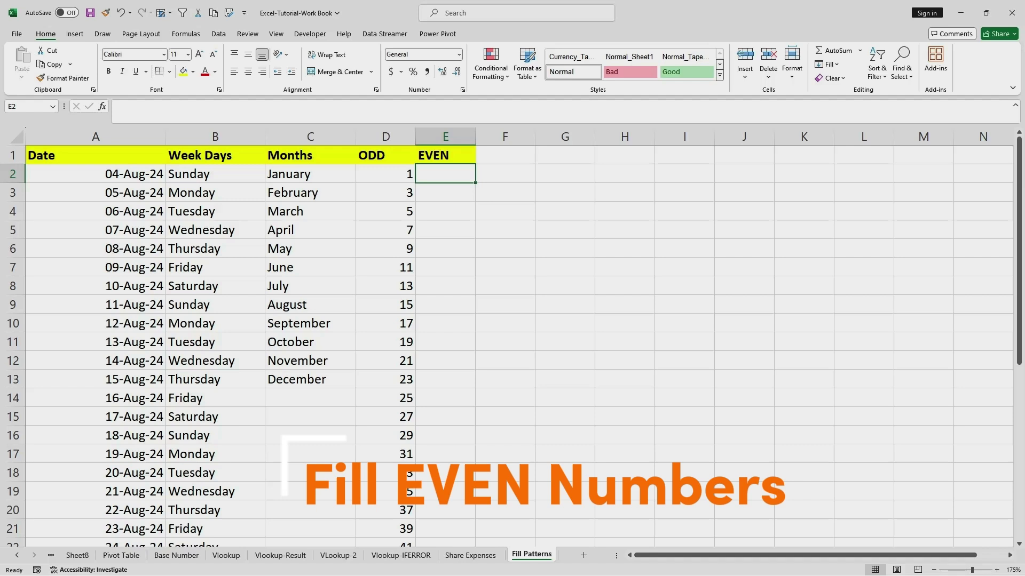
type("2")
left_click(445, 229)
left_click(445, 173)
left_click_drag(475, 183, 473, 310)
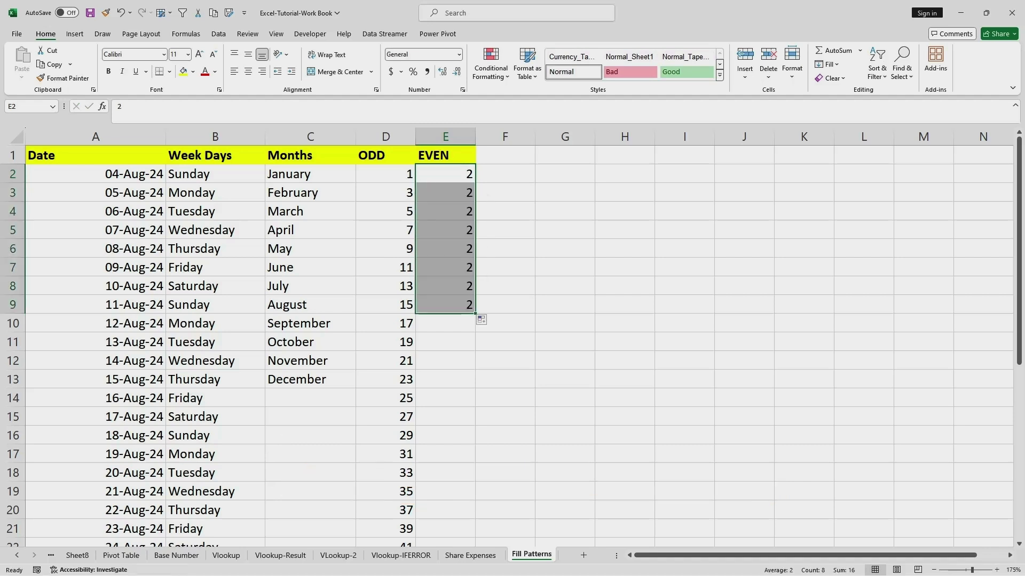
- Clear the repeated 2s from E3:E9 in the EVEN column, keeping the value in E2
left_click(504, 286)
left_click_drag(445, 192, 445, 305)
key("Delete")
left_click(504, 249)
- Enter 4 in E3 and fill the even number series from E2:E3 down to E36
left_click(445, 192)
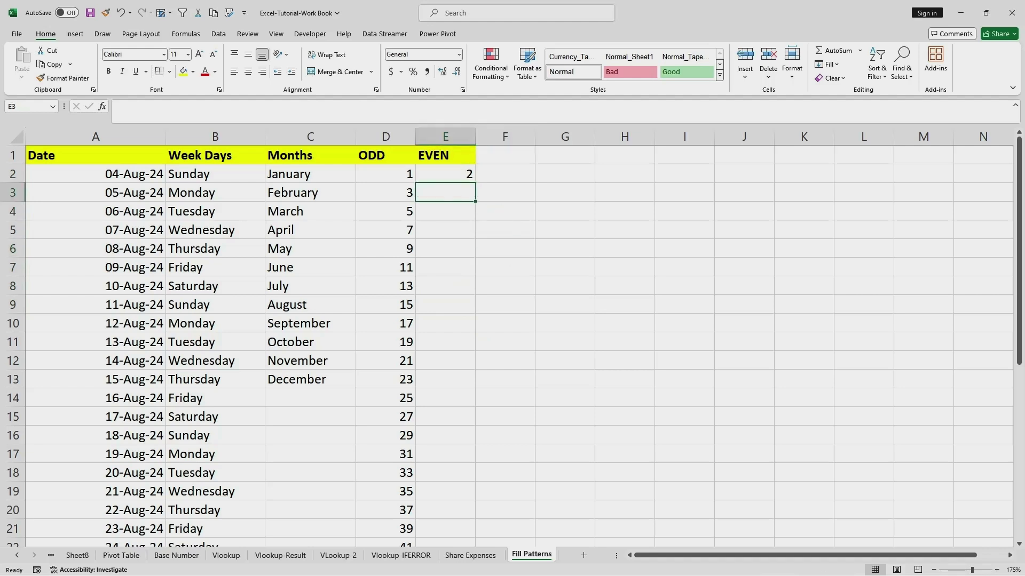
type("4")
left_click(505, 249)
left_click(445, 174)
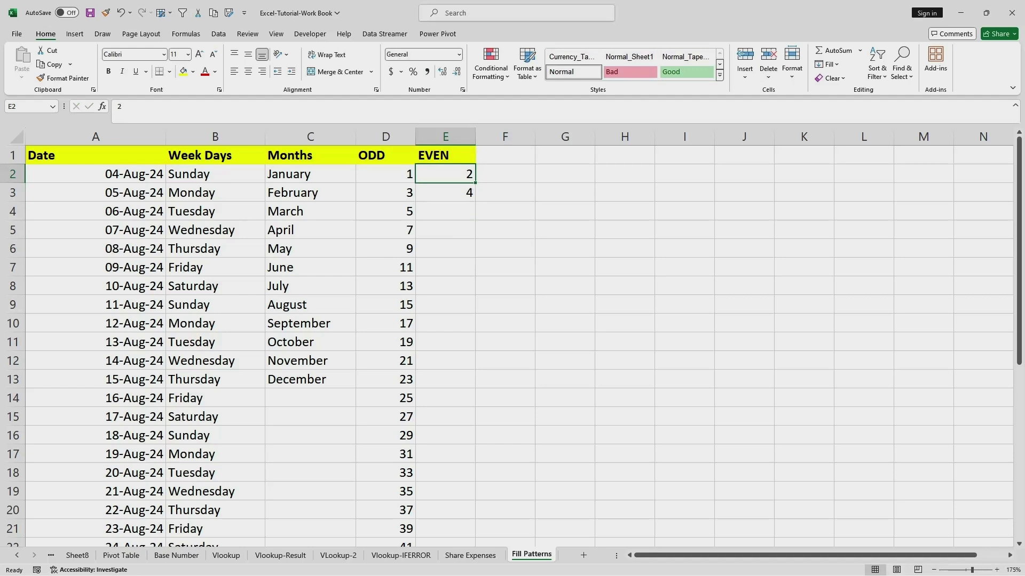
left_click_drag(445, 174, 475, 516)
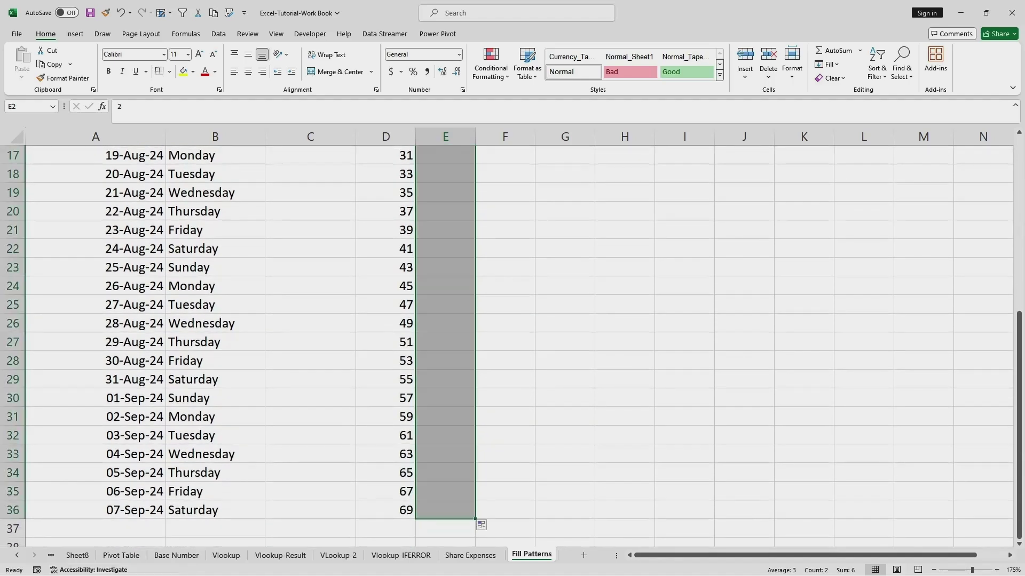
scroll(512, 346, "up", 5)
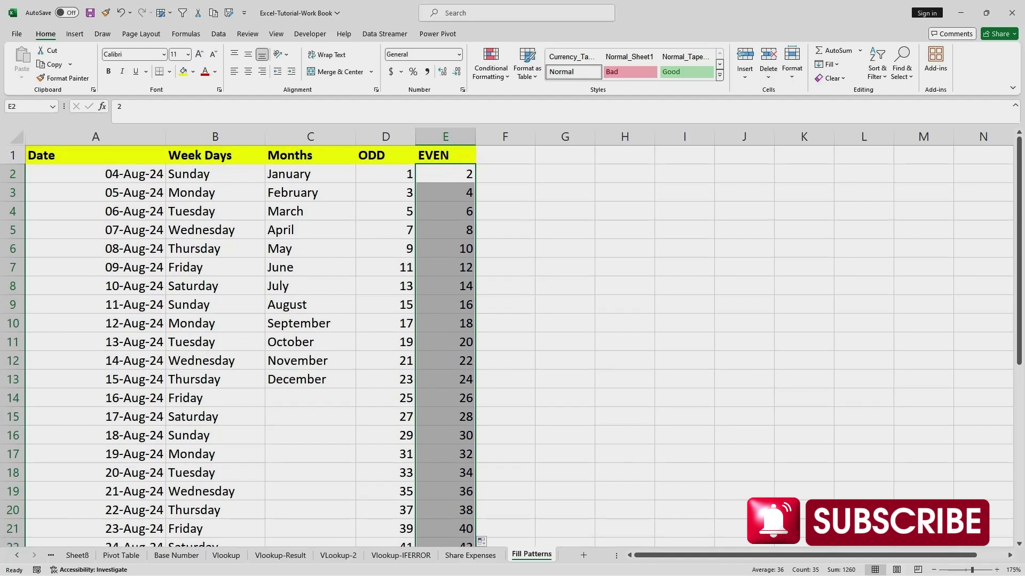
left_click(446, 174)
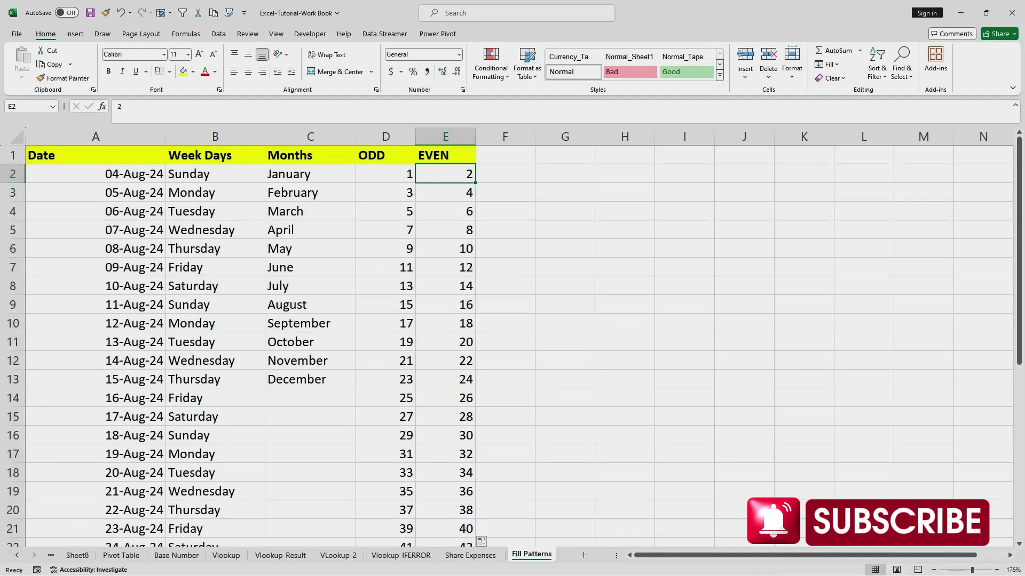
scroll(512, 347, "down", 7)
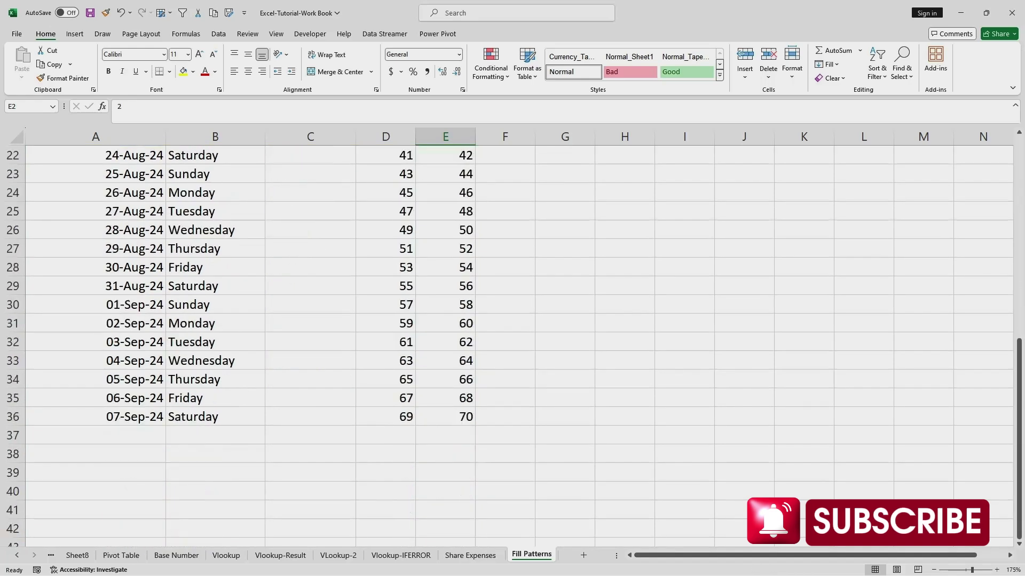
scroll(512, 346, "up", 7)
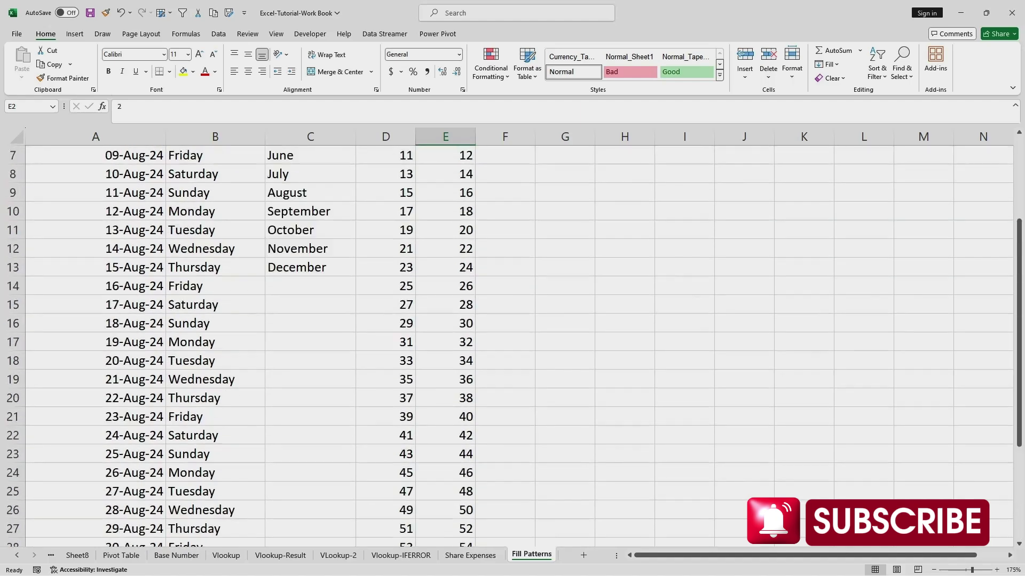